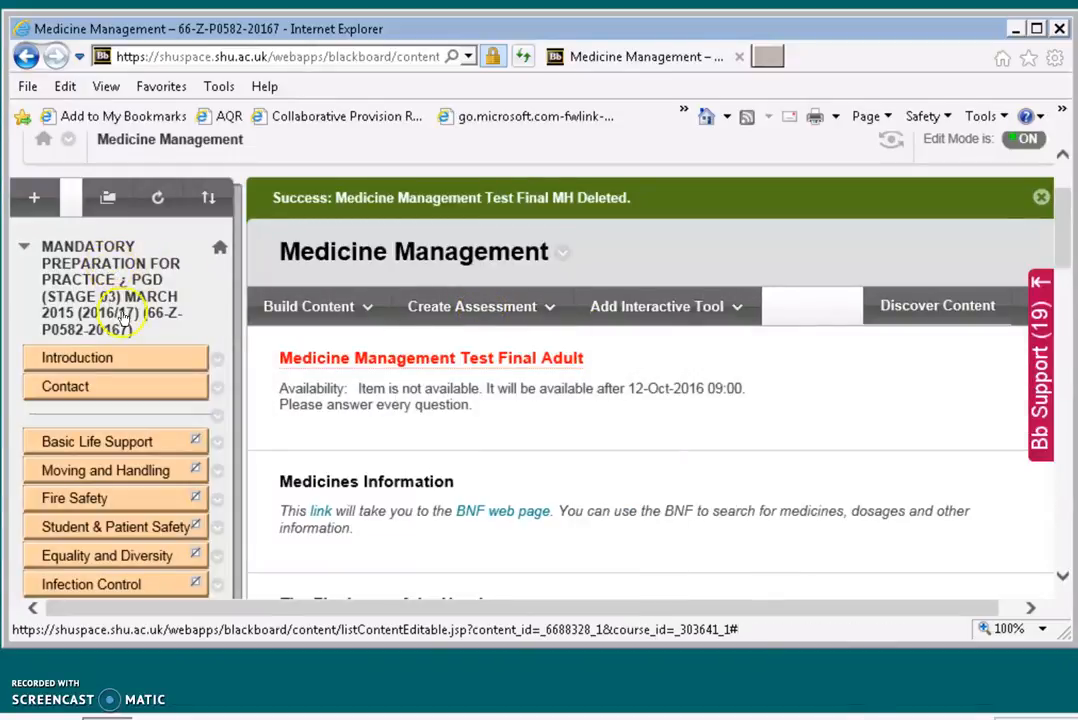
Step: Add a test to the Medicine Management content area and start building it as a brand-new test
{"action": "left_click", "coordinate": [490, 316]}
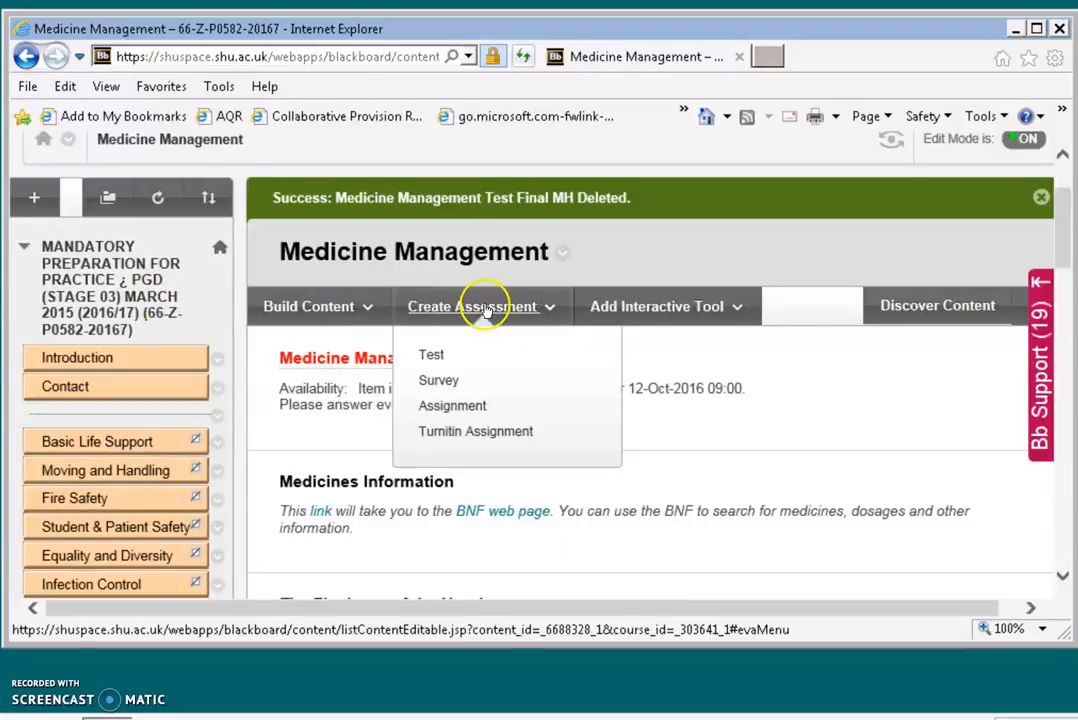
{"action": "left_click", "coordinate": [432, 358]}
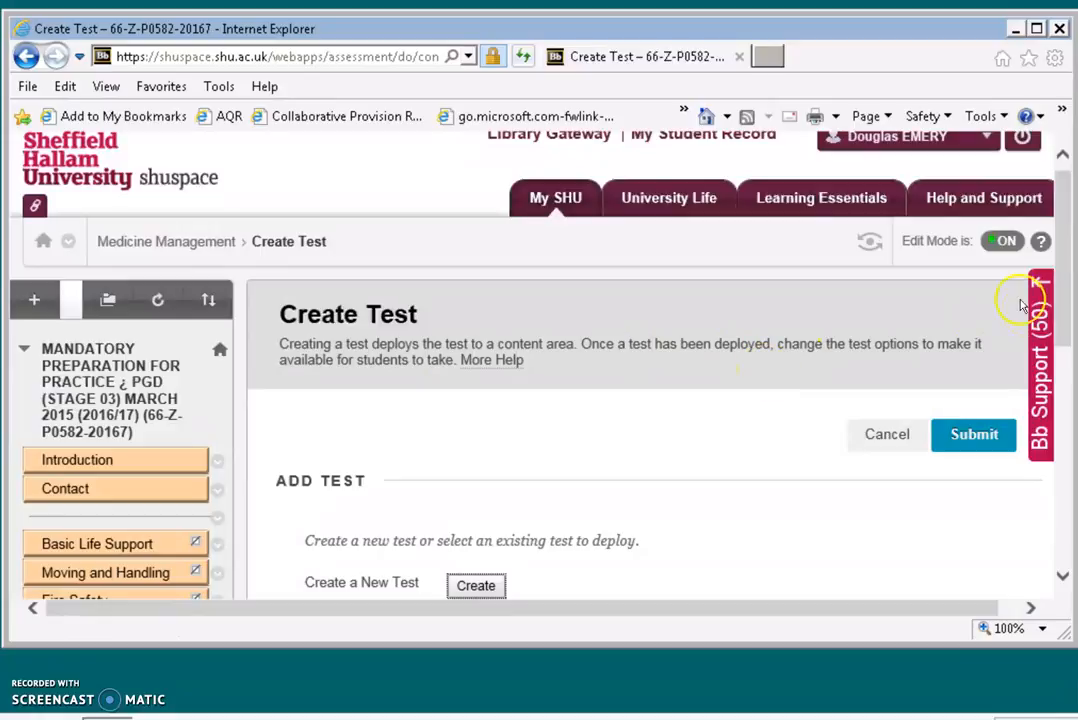
{"action": "left_click_drag", "start_coordinate": [1065, 314], "coordinate": [1063, 440]}
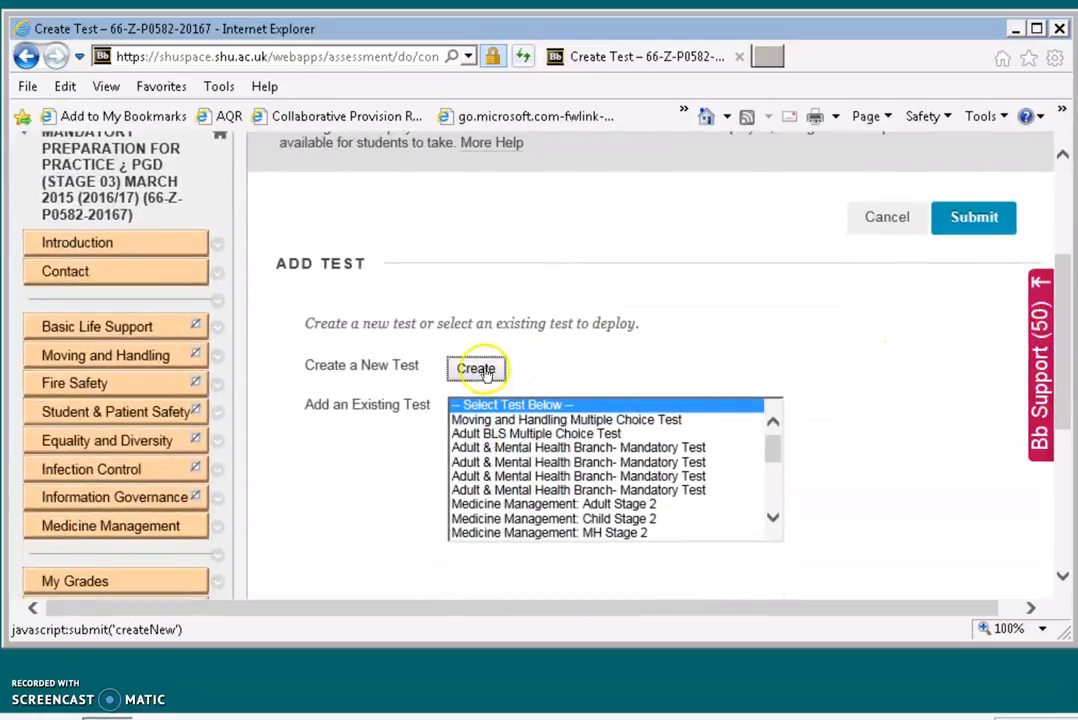
{"action": "left_click", "coordinate": [484, 370]}
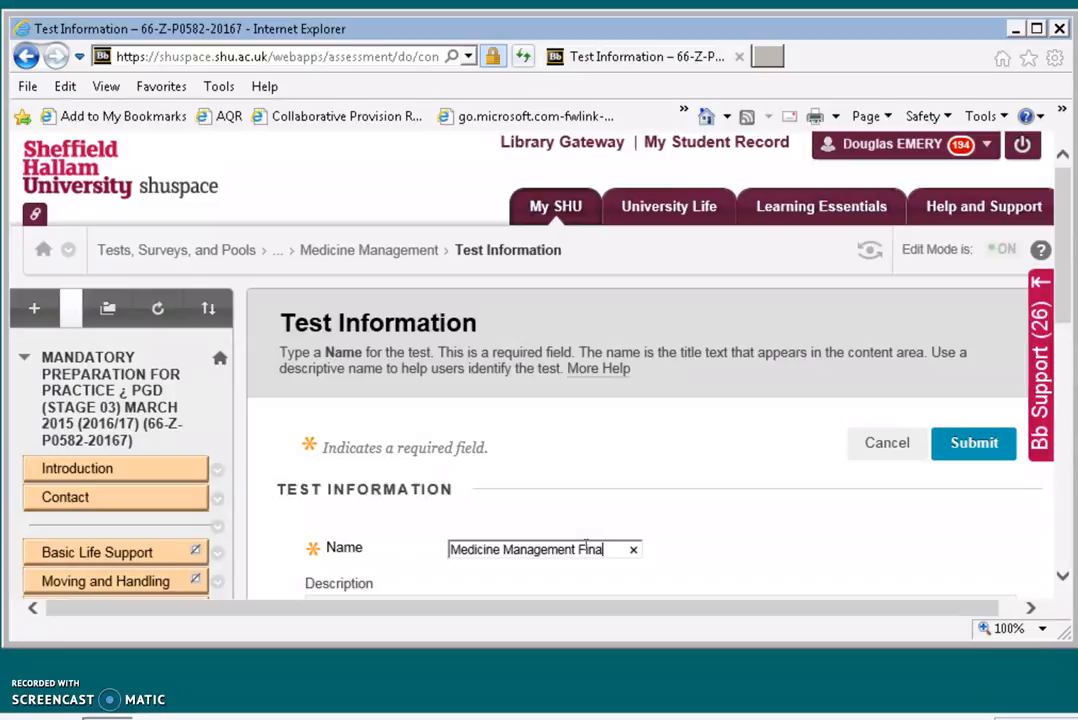
Step: Name the test "Medicine Management Final Test MH", describe it as "Please answer every question." and submit the test information
{"action": "type", "text": "est "}
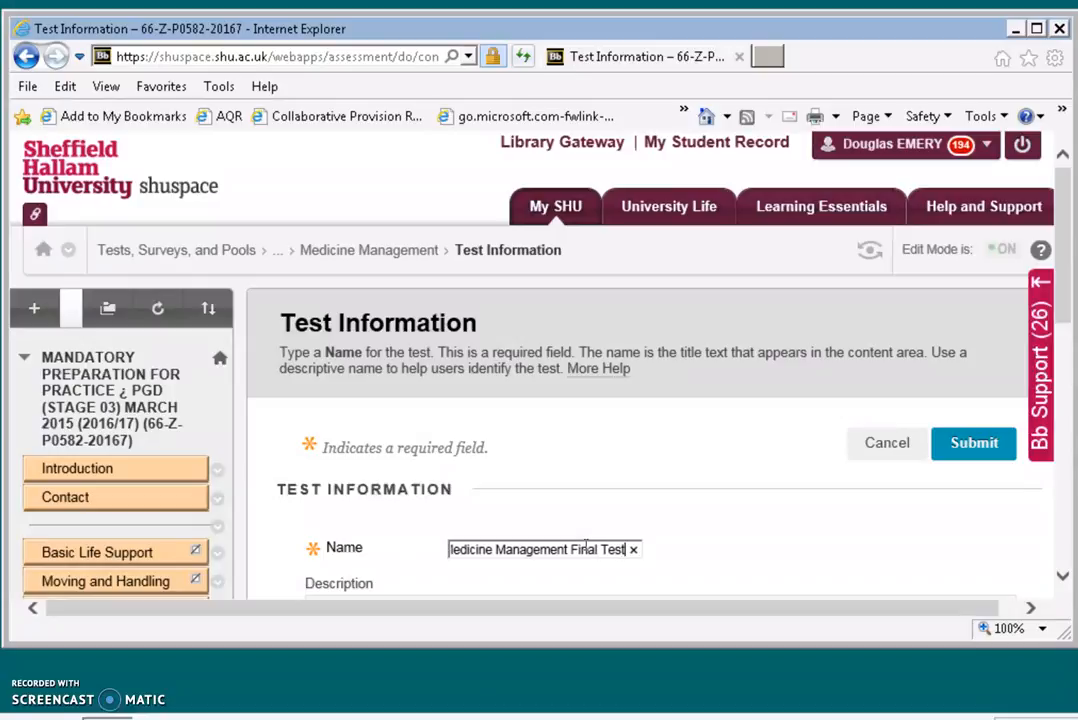
{"action": "type", "text": "MH"}
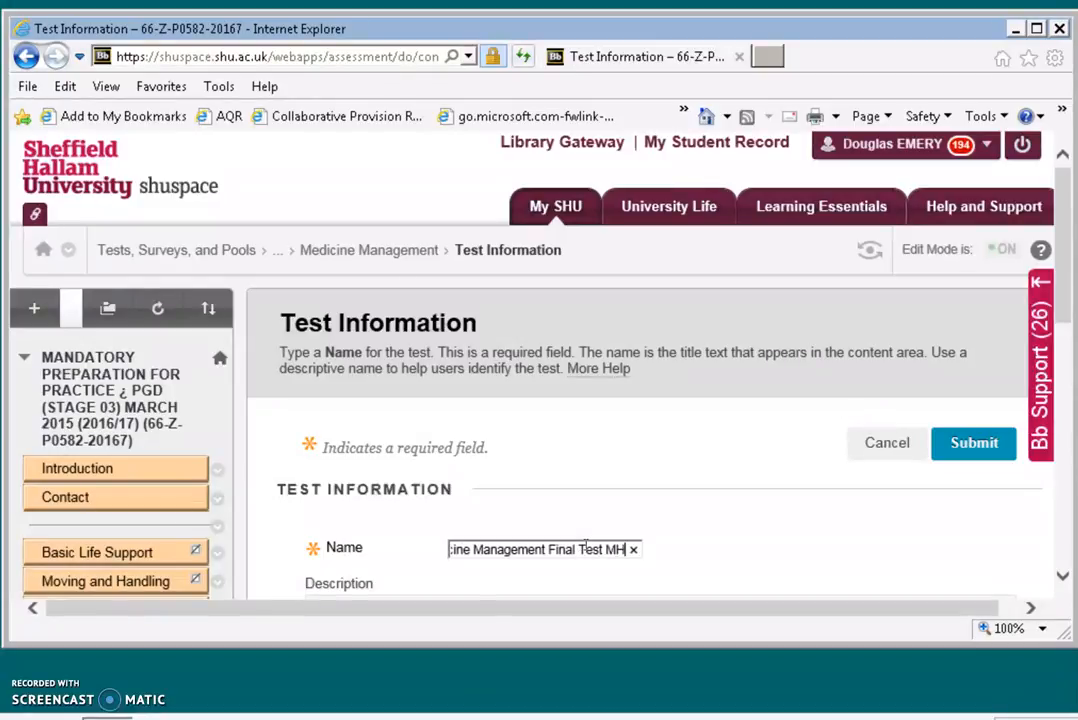
{"action": "left_click_drag", "start_coordinate": [1061, 305], "coordinate": [1071, 382]}
{"action": "left_click", "coordinate": [809, 519]}
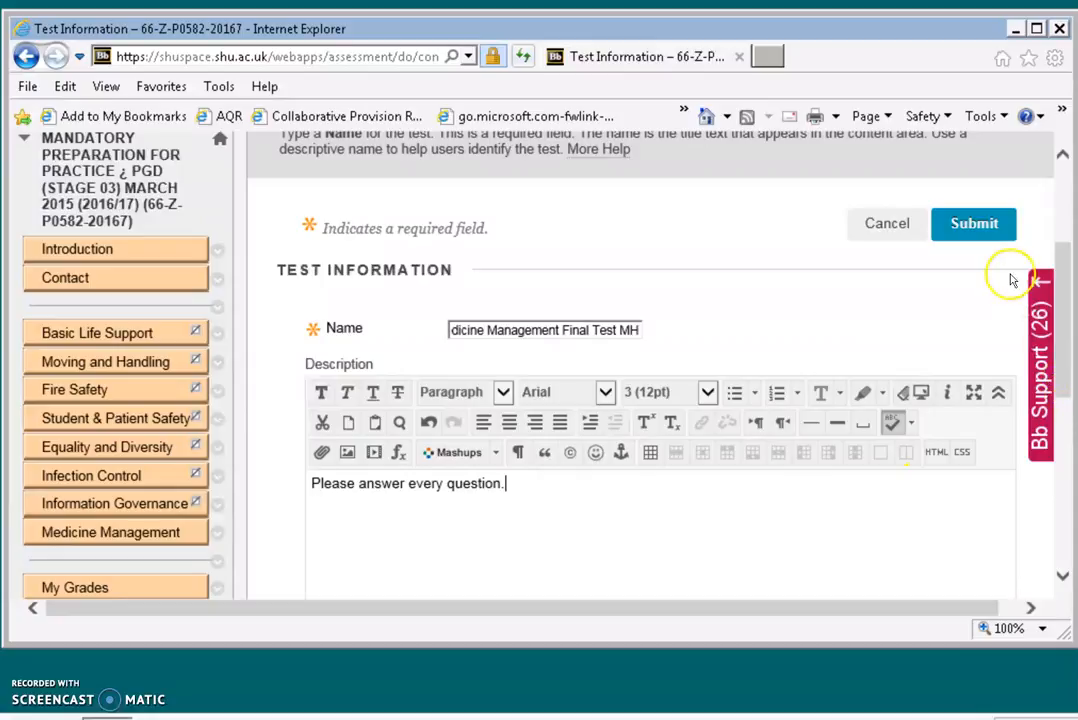
{"action": "left_click", "coordinate": [978, 225]}
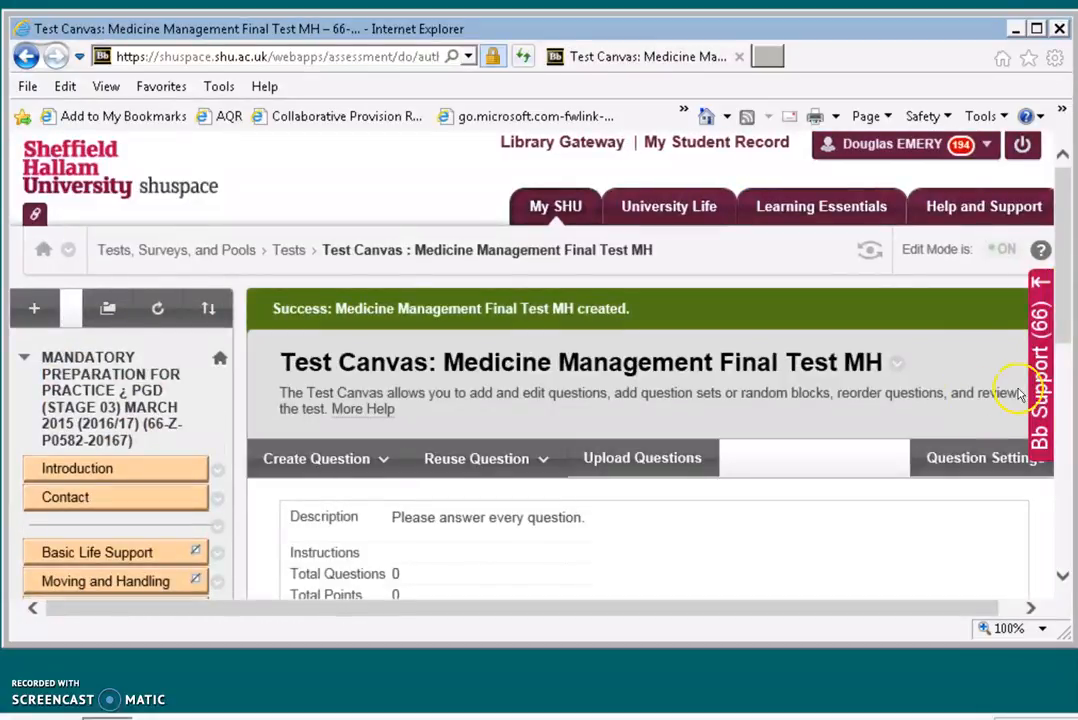
Step: Start a question set for the test and browse the questions from the MedMa_Final2_MH_16 pool
{"action": "left_click_drag", "start_coordinate": [1062, 316], "coordinate": [1059, 397]}
{"action": "left_click", "coordinate": [505, 237]}
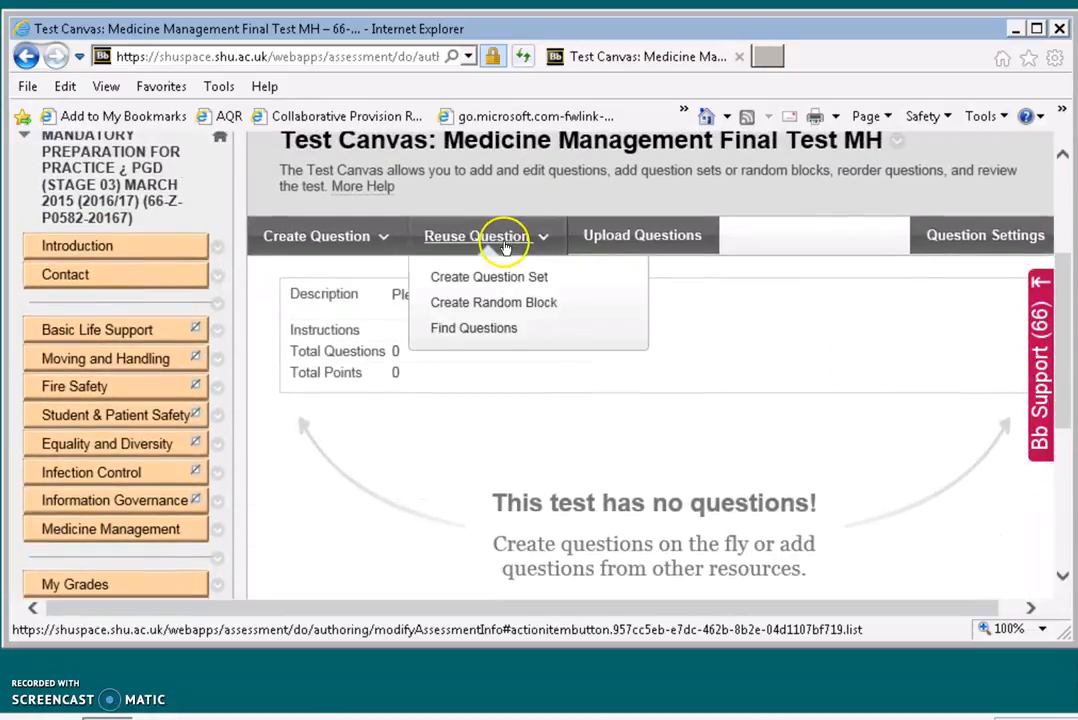
{"action": "left_click", "coordinate": [483, 277]}
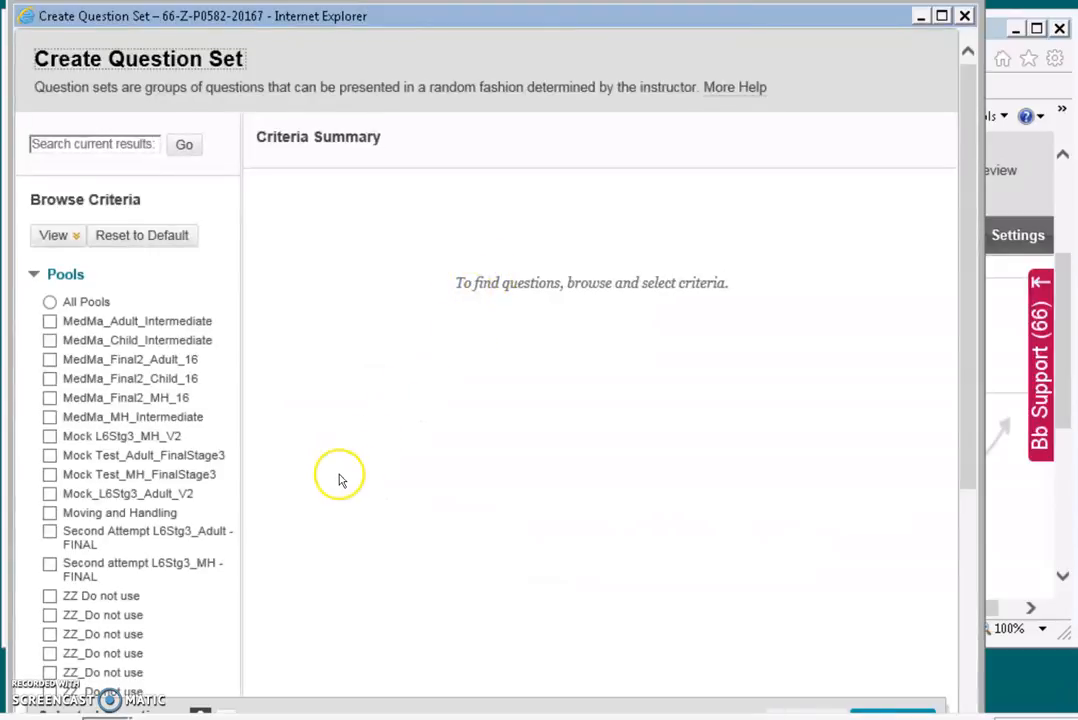
{"action": "left_click_drag", "start_coordinate": [970, 294], "coordinate": [967, 320]}
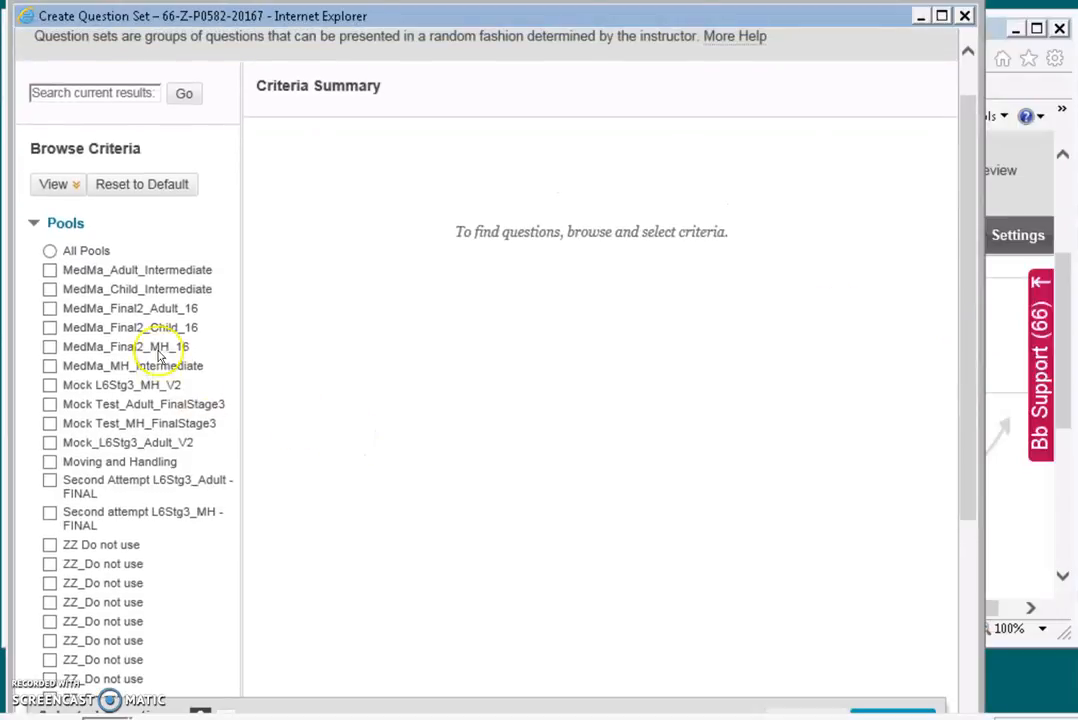
{"action": "left_click", "coordinate": [51, 348]}
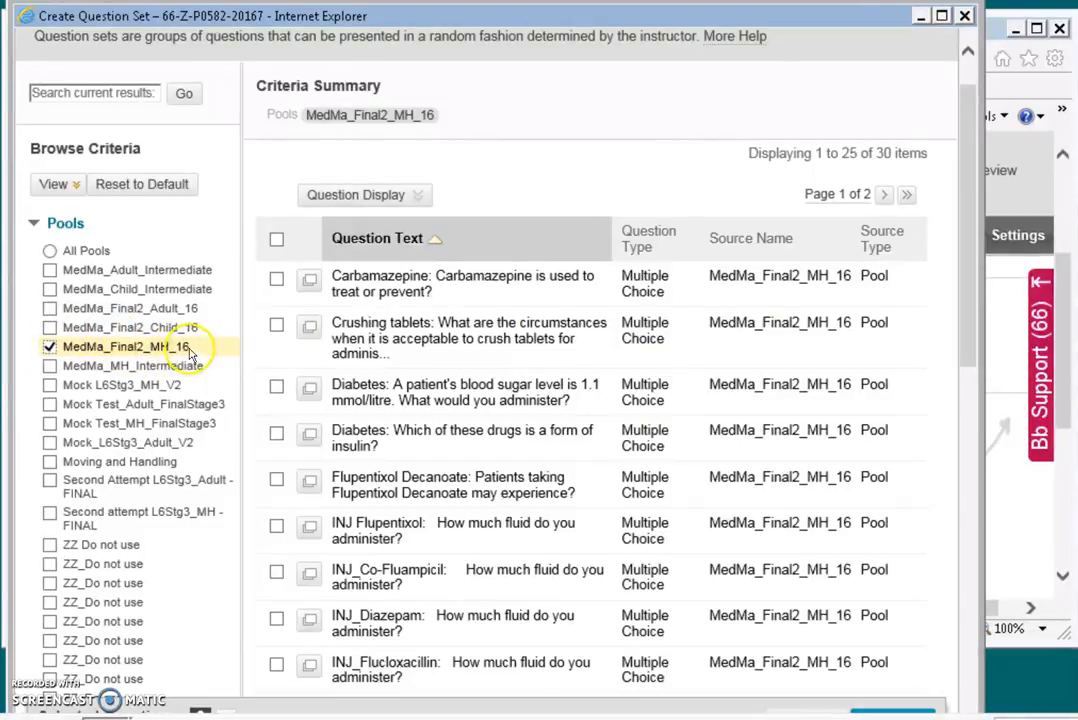
Step: Select all questions on both pages of the MedMa_Final2_MH_16 pool and submit them as the question set
{"action": "left_click", "coordinate": [278, 240]}
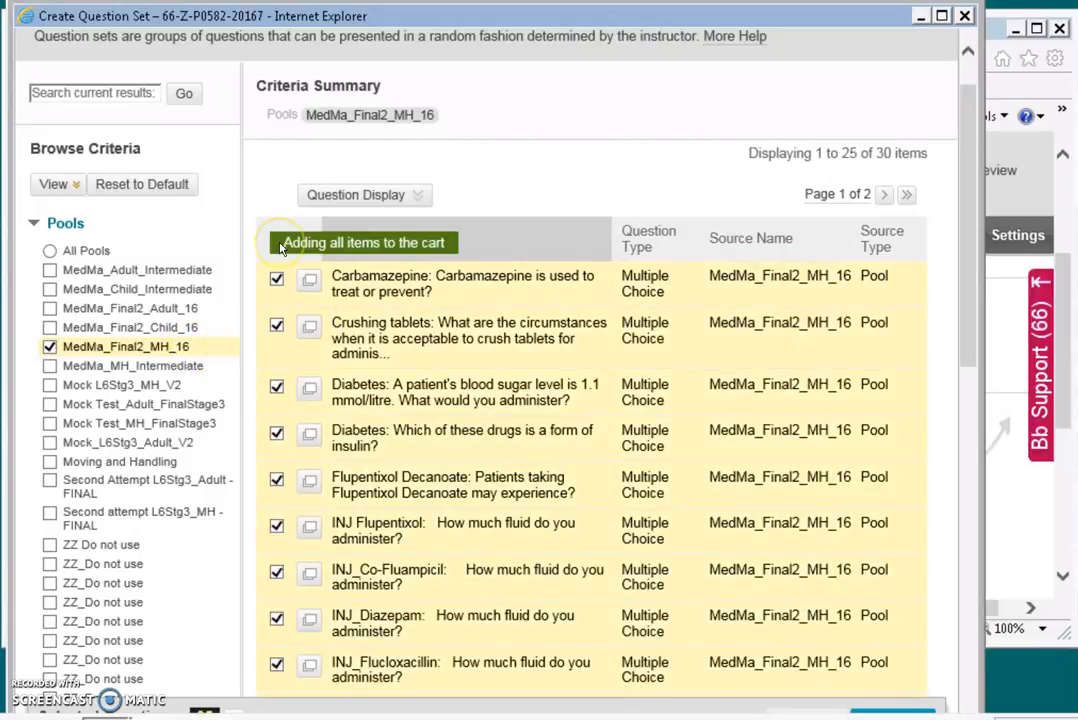
{"action": "left_click", "coordinate": [886, 195]}
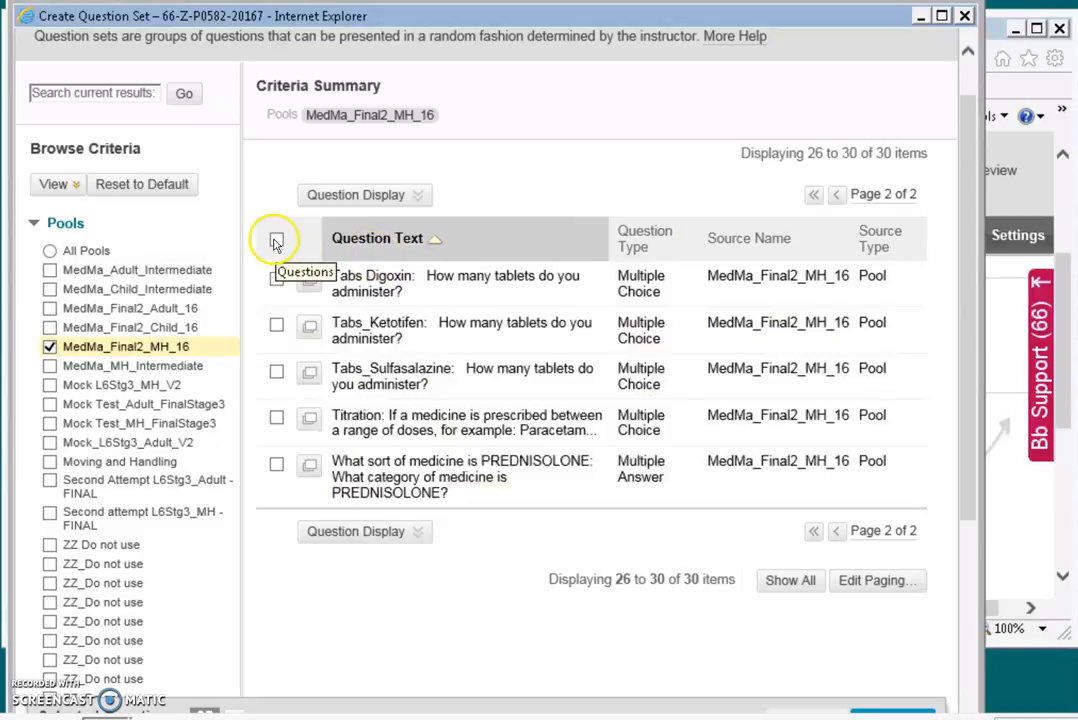
{"action": "left_click", "coordinate": [277, 240]}
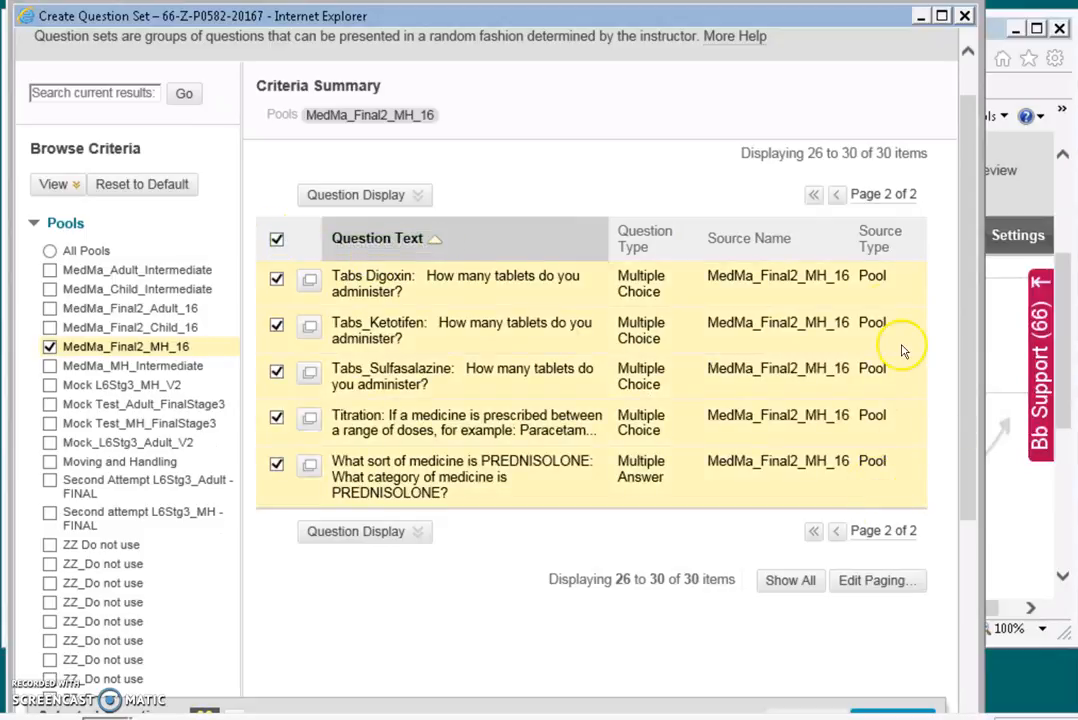
{"action": "left_click_drag", "start_coordinate": [962, 308], "coordinate": [953, 583]}
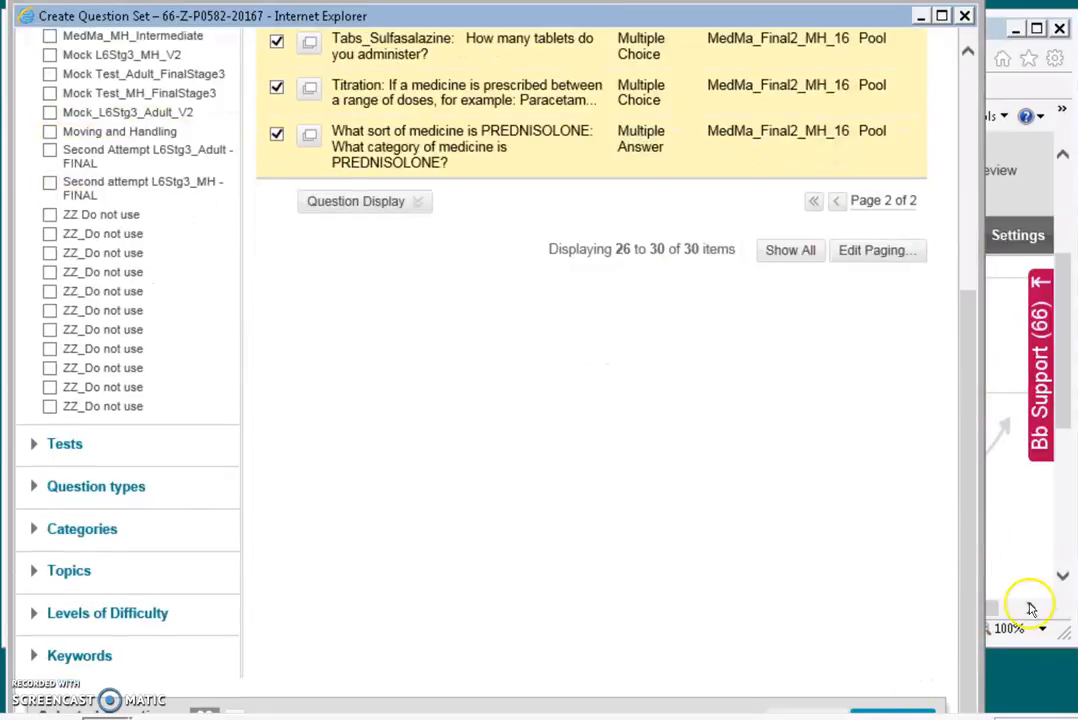
{"action": "left_click", "coordinate": [924, 713]}
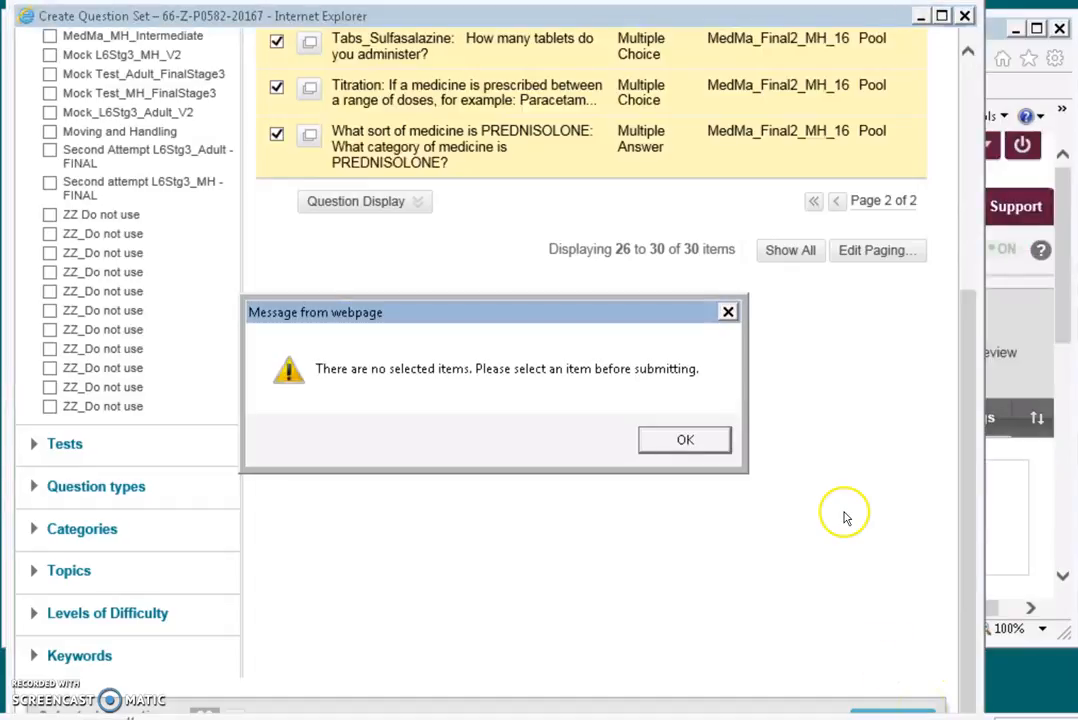
{"action": "left_click", "coordinate": [706, 442]}
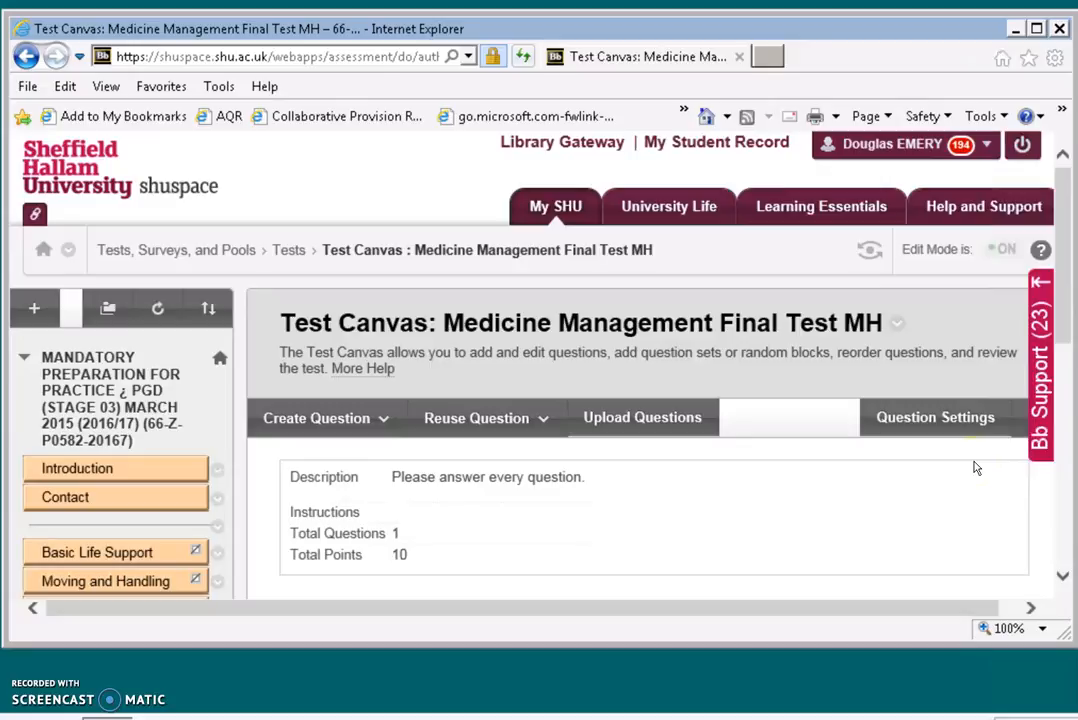
Step: Set the number of questions to display in the question set to 30
{"action": "left_click_drag", "start_coordinate": [1049, 241], "coordinate": [1062, 384]}
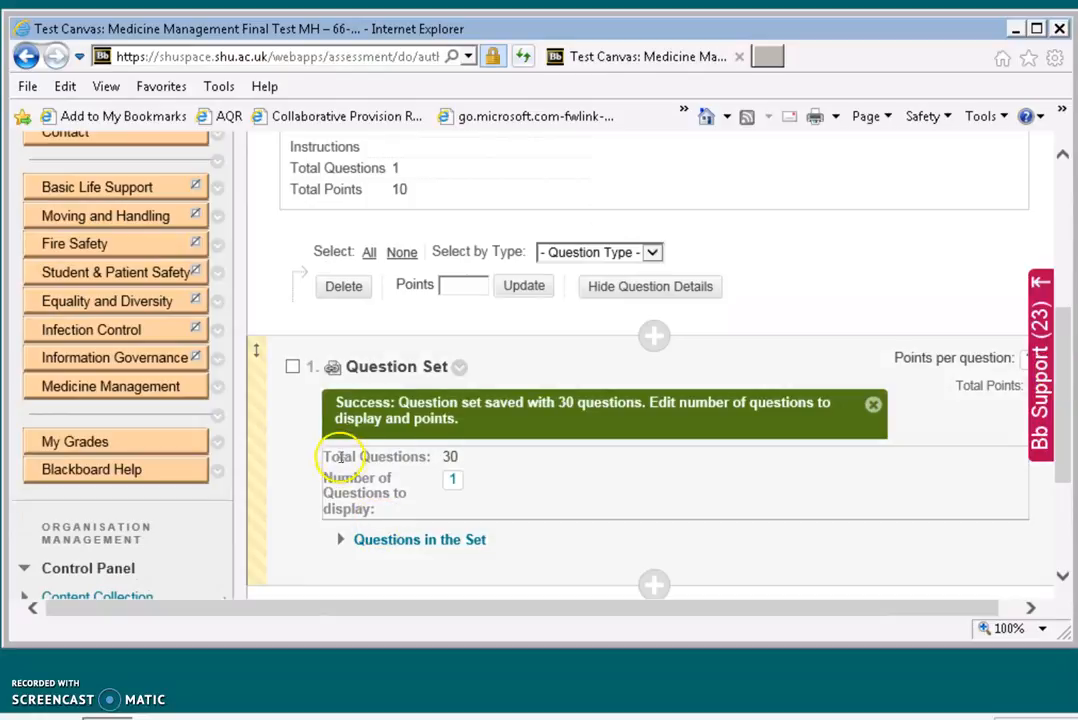
{"action": "left_click", "coordinate": [452, 482]}
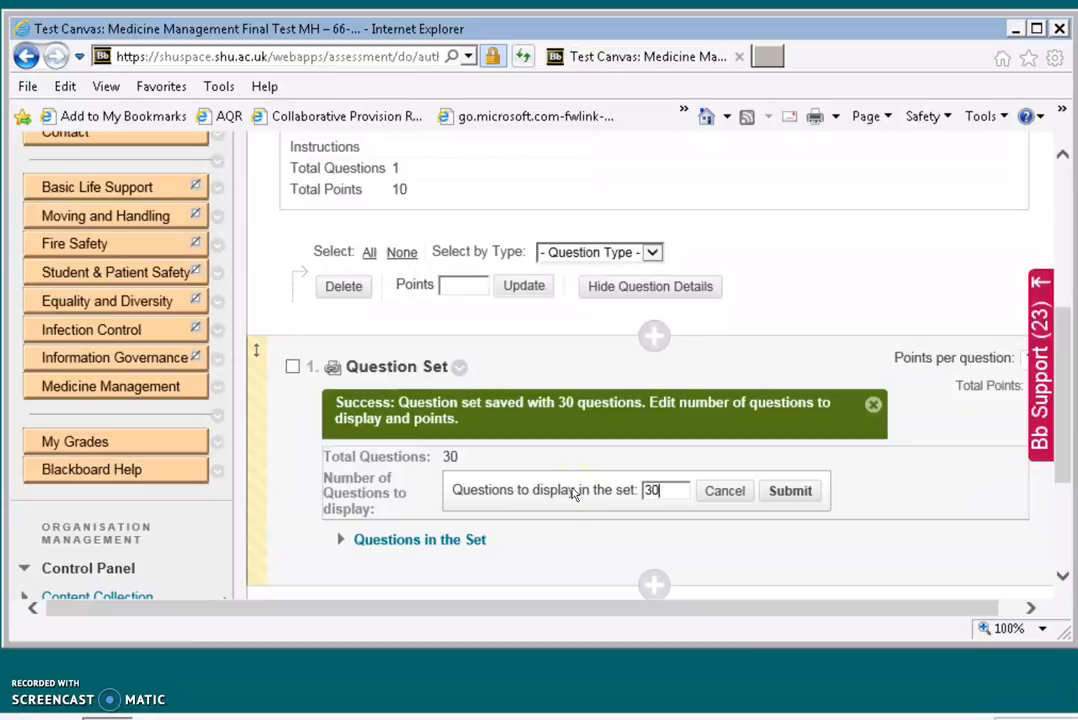
{"action": "left_click", "coordinate": [789, 490]}
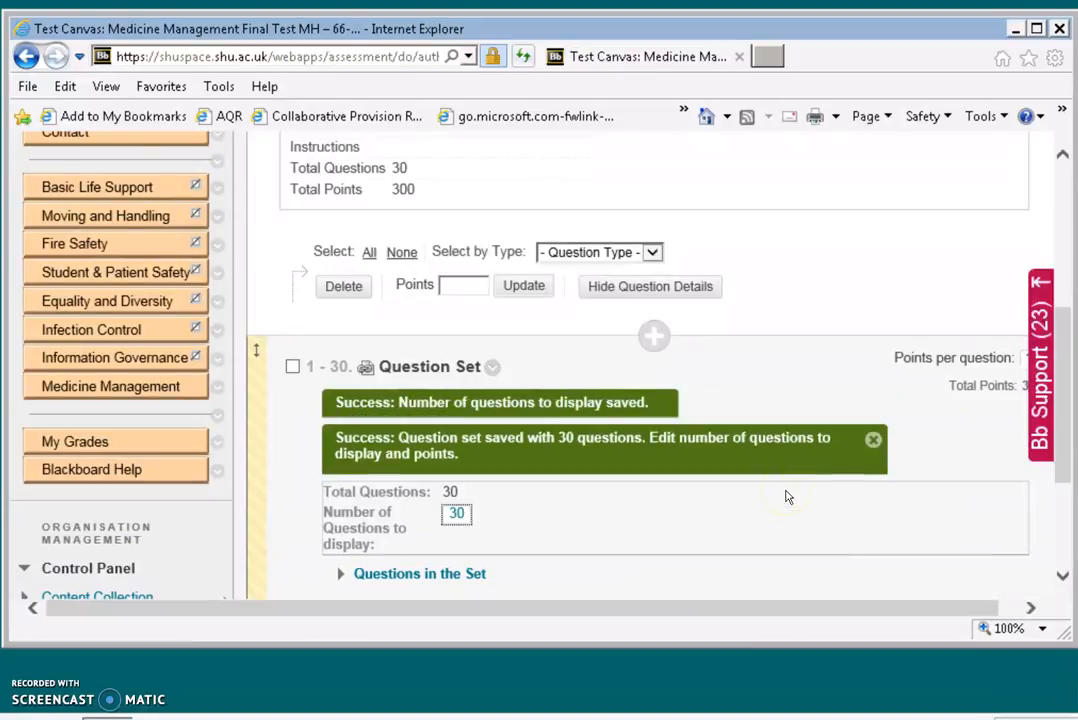
Step: Finish the test canvas and deploy the existing test Medicine Management Final Test MH to the content area
{"action": "left_click_drag", "start_coordinate": [1061, 435], "coordinate": [1063, 528]}
{"action": "left_click", "coordinate": [1036, 550]}
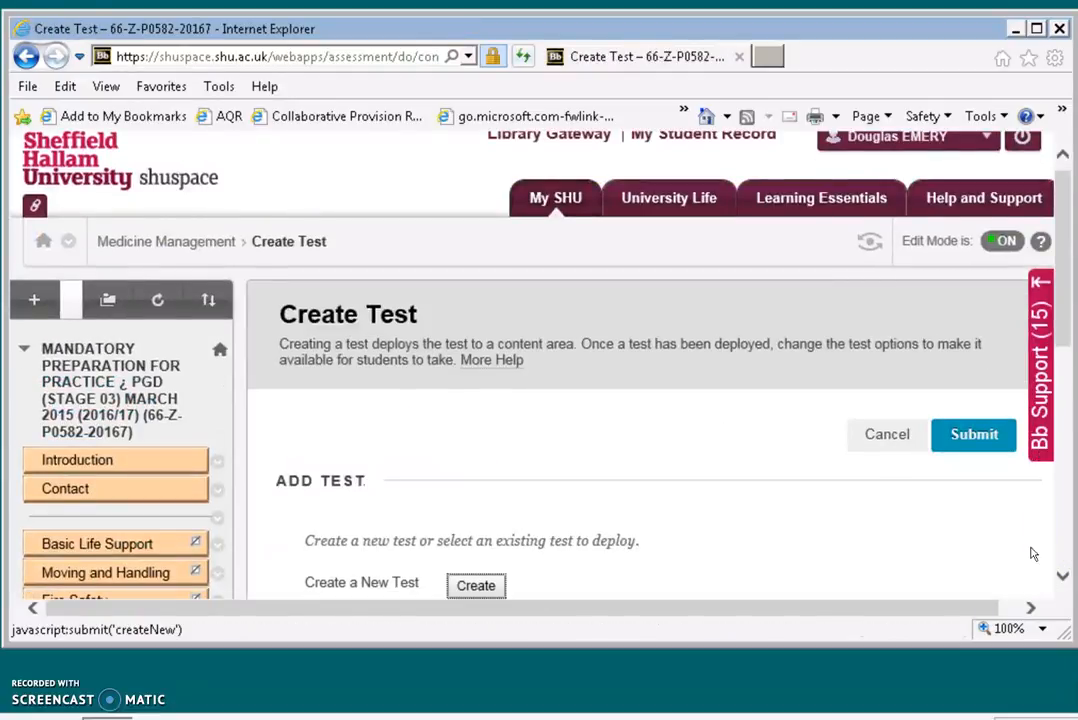
{"action": "scroll", "coordinate": [1066, 337], "scroll_direction": "down", "scroll_amount": 3}
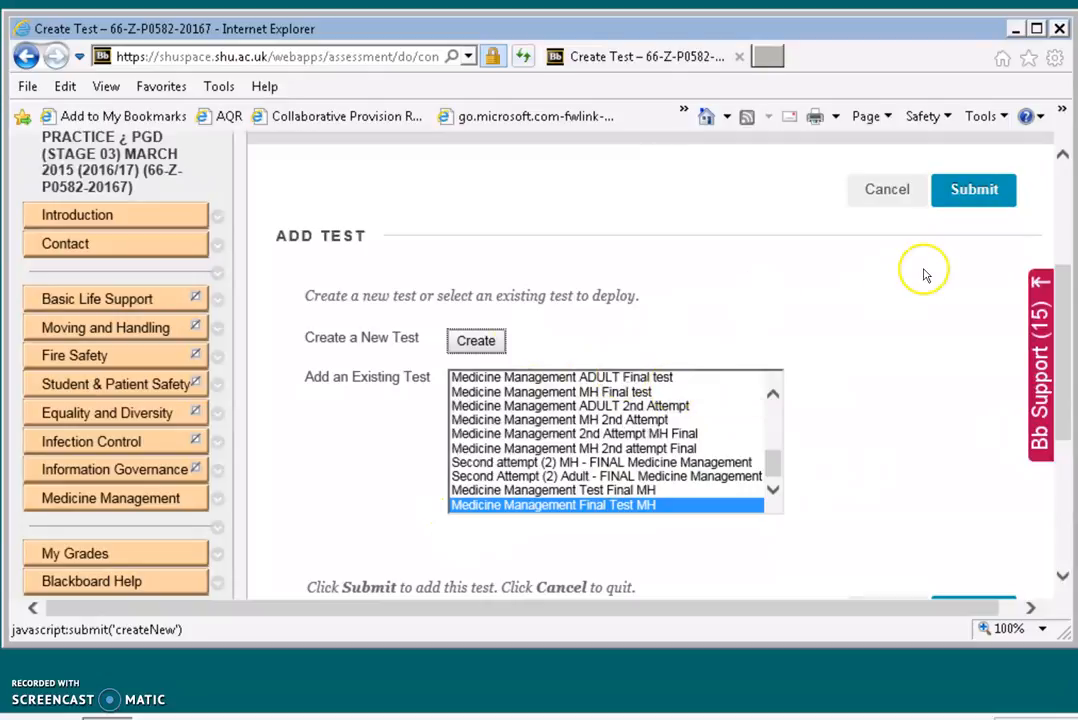
{"action": "left_click", "coordinate": [990, 192]}
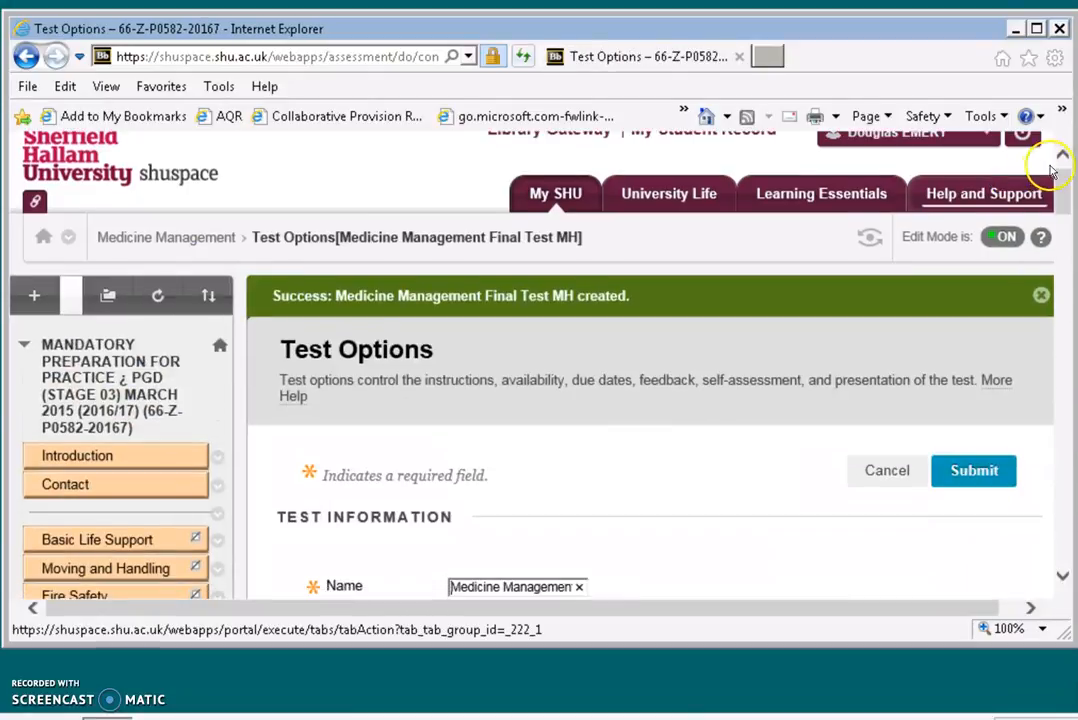
Step: Set the colour of the test name to Red (#FF0000) and have the test open in a new window
{"action": "left_click_drag", "start_coordinate": [1064, 188], "coordinate": [1061, 221]}
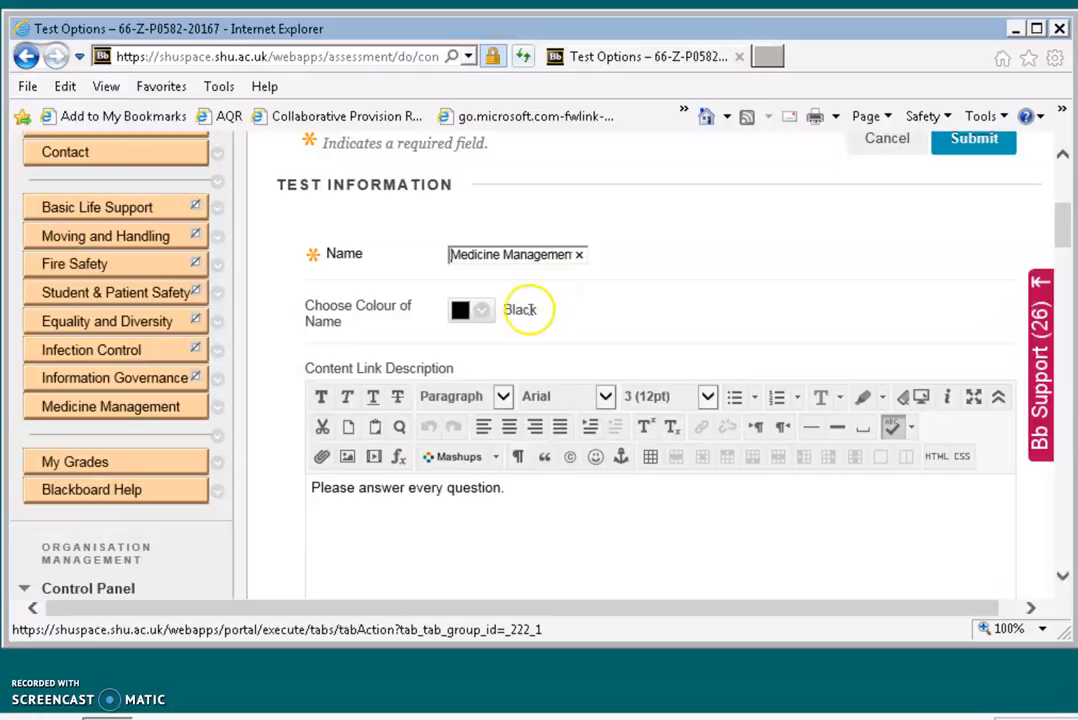
{"action": "left_click", "coordinate": [481, 315]}
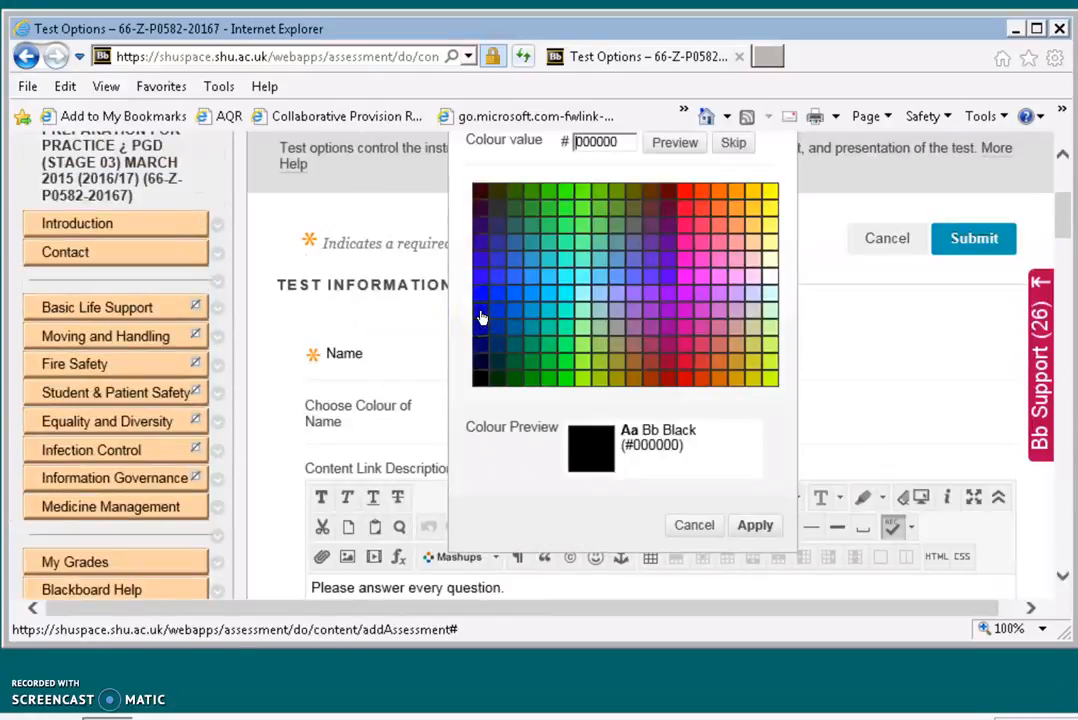
{"action": "left_click", "coordinate": [684, 192]}
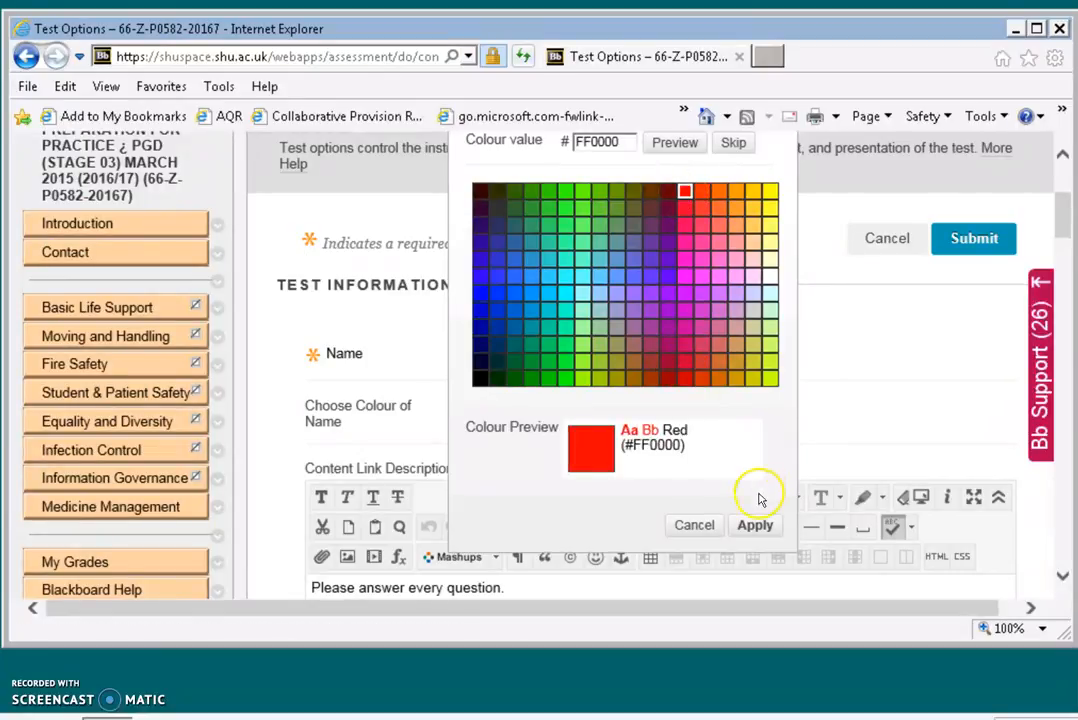
{"action": "left_click", "coordinate": [755, 524]}
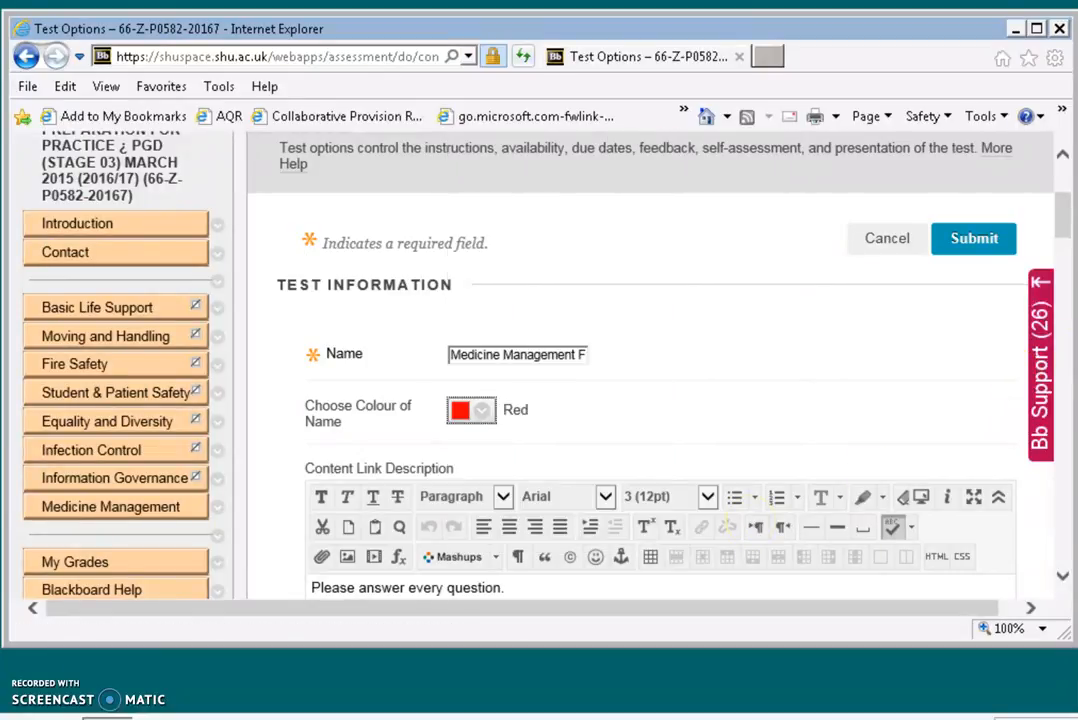
{"action": "left_click_drag", "start_coordinate": [1066, 226], "coordinate": [1066, 268]}
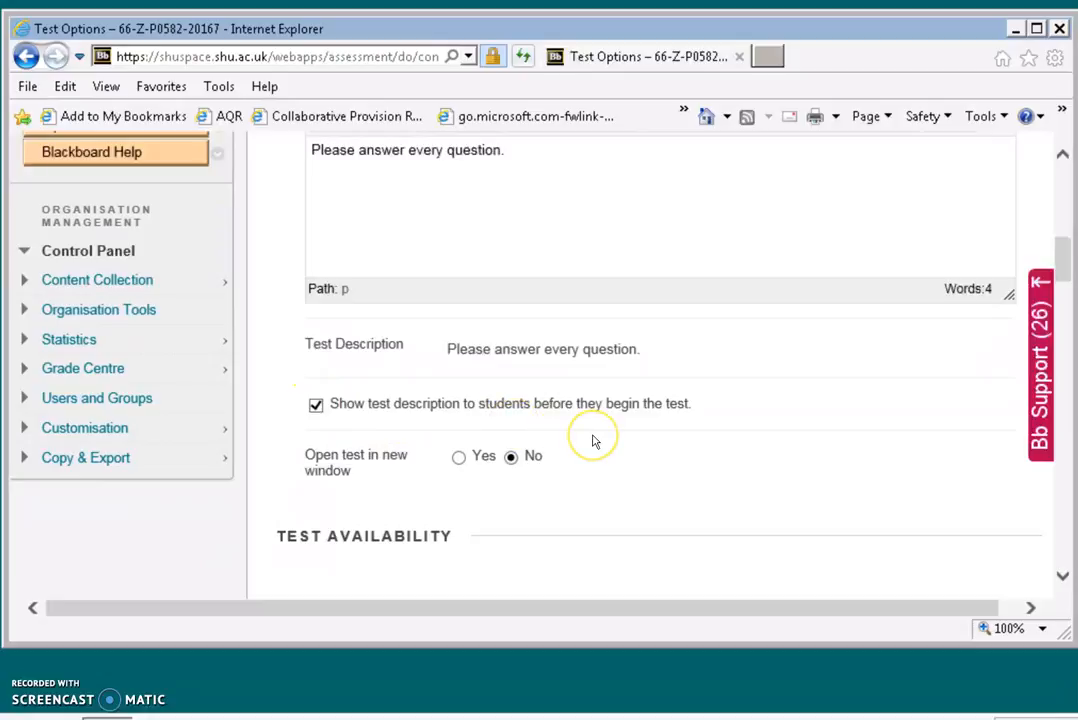
{"action": "left_click", "coordinate": [459, 458]}
Step: Allow multiple attempts, limit the number of attempts to 2 and score them using the Highest Grade
{"action": "left_click_drag", "start_coordinate": [1066, 279], "coordinate": [1064, 293]}
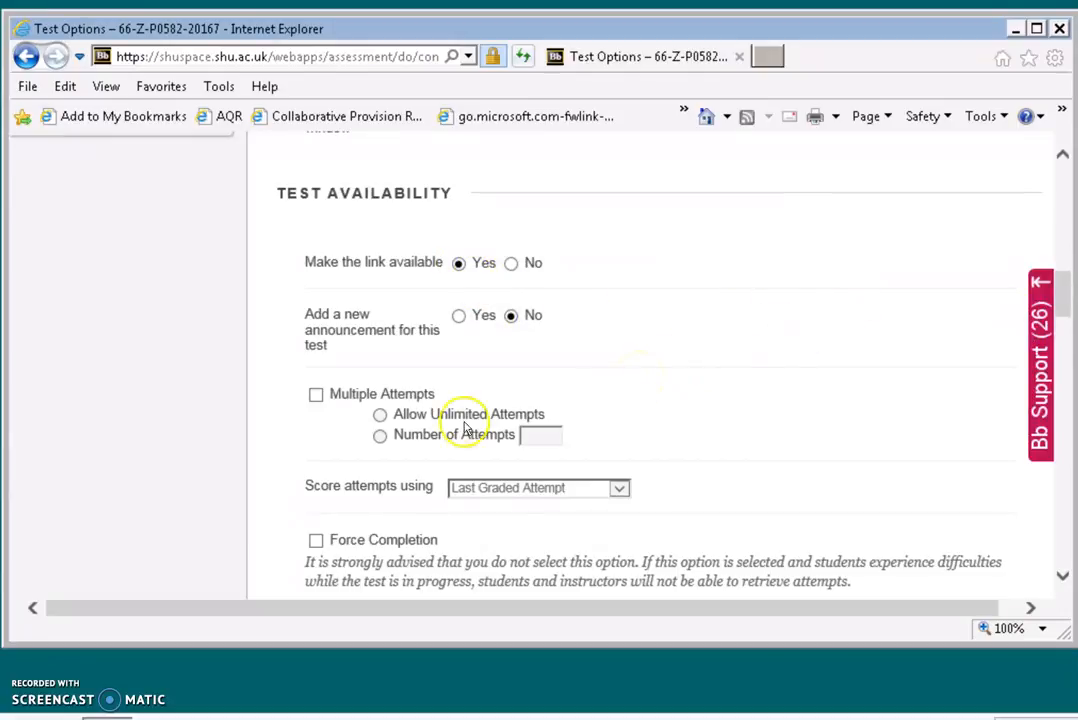
{"action": "left_click", "coordinate": [316, 397]}
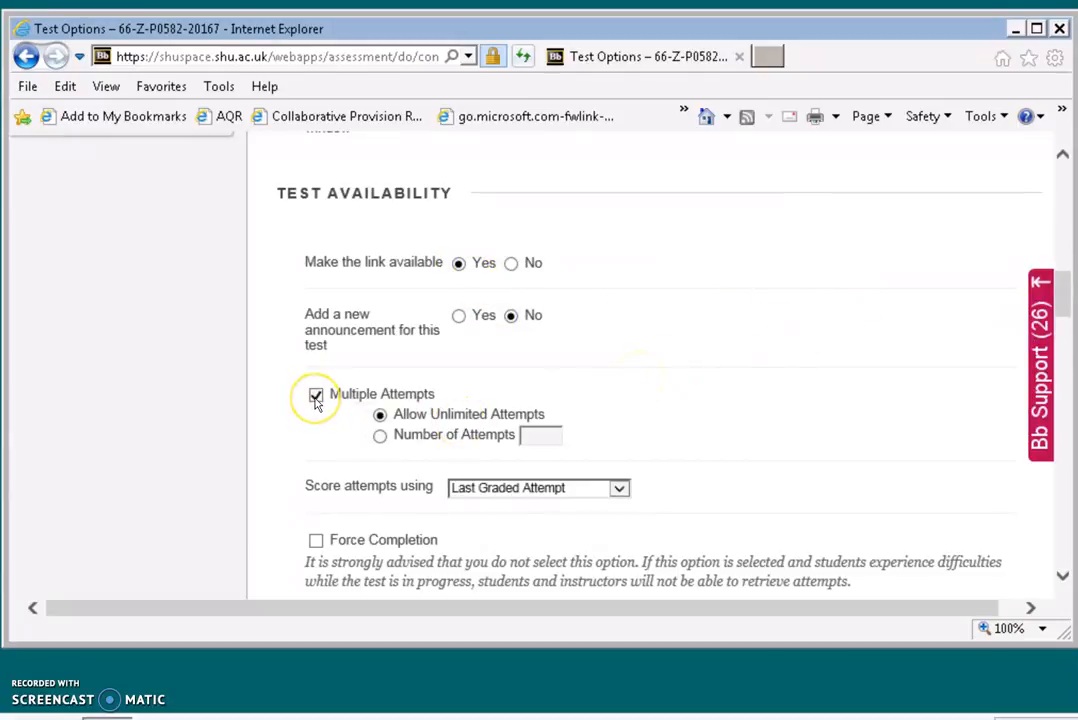
{"action": "left_click", "coordinate": [380, 437]}
{"action": "left_click", "coordinate": [530, 434]}
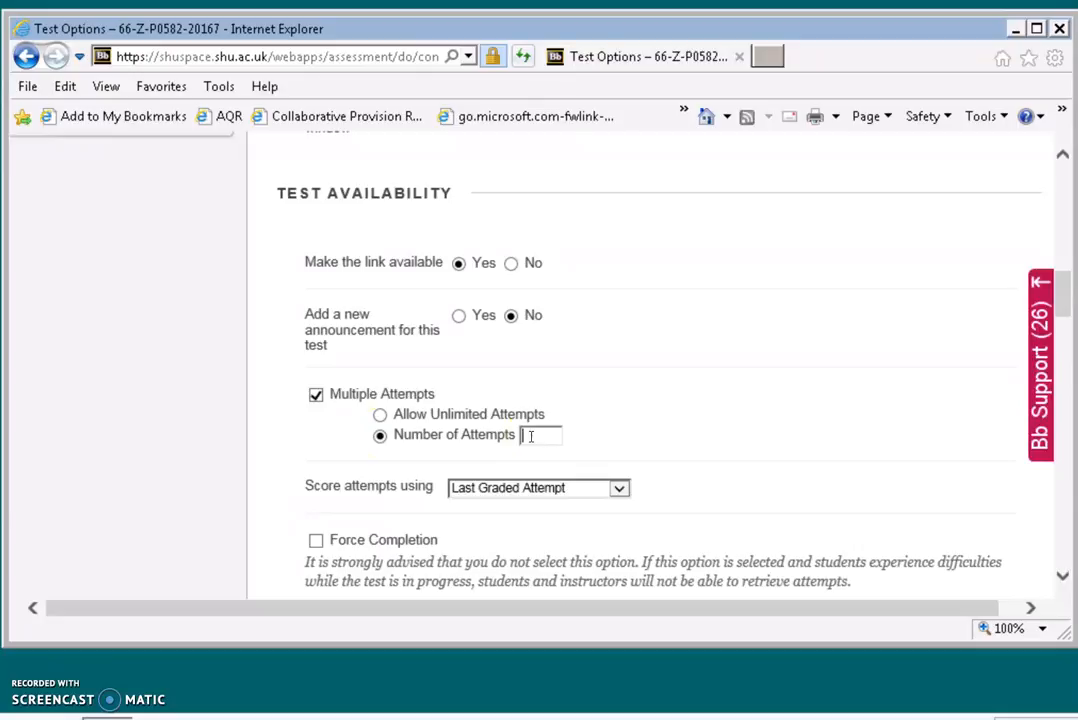
{"action": "left_click", "coordinate": [620, 490]}
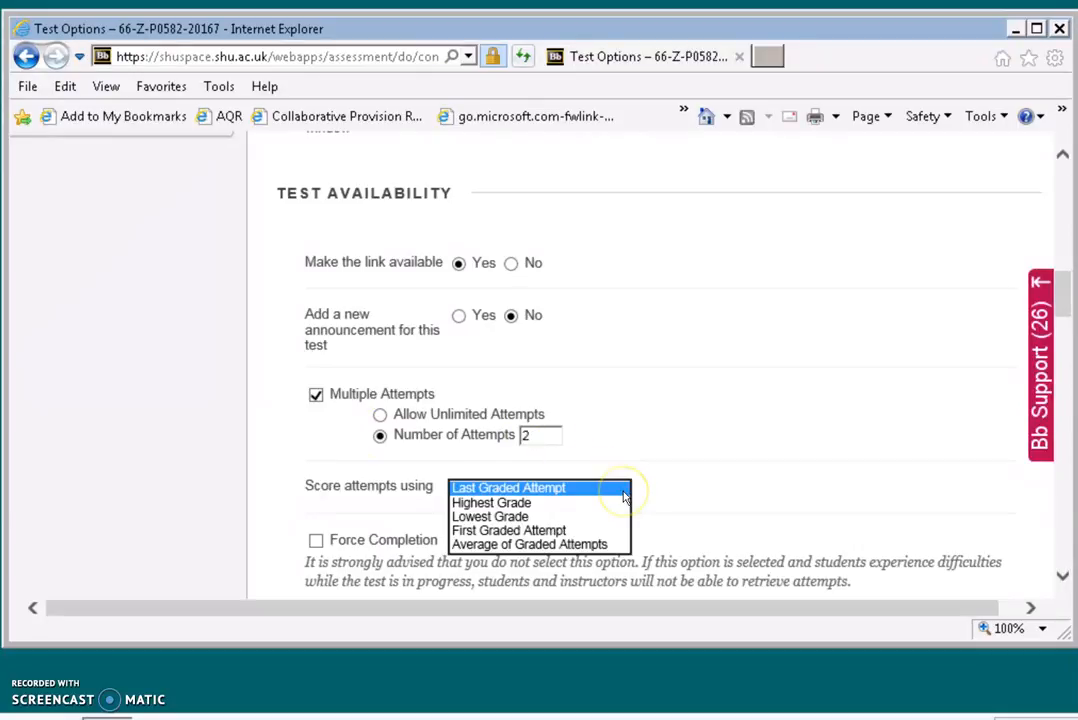
{"action": "left_click", "coordinate": [557, 509]}
Step: Turn on Display After and set the test's start date to 12/10/2016 and time to 09:00
{"action": "left_click_drag", "start_coordinate": [1062, 289], "coordinate": [1062, 330]}
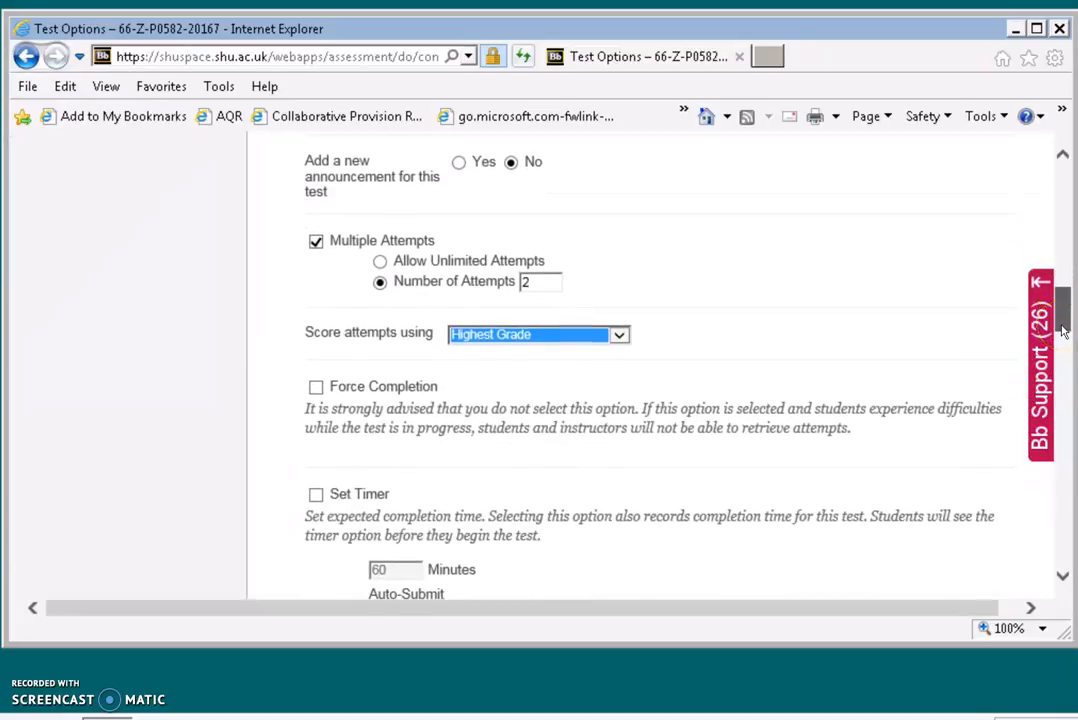
{"action": "left_click_drag", "start_coordinate": [1062, 330], "coordinate": [1064, 358]}
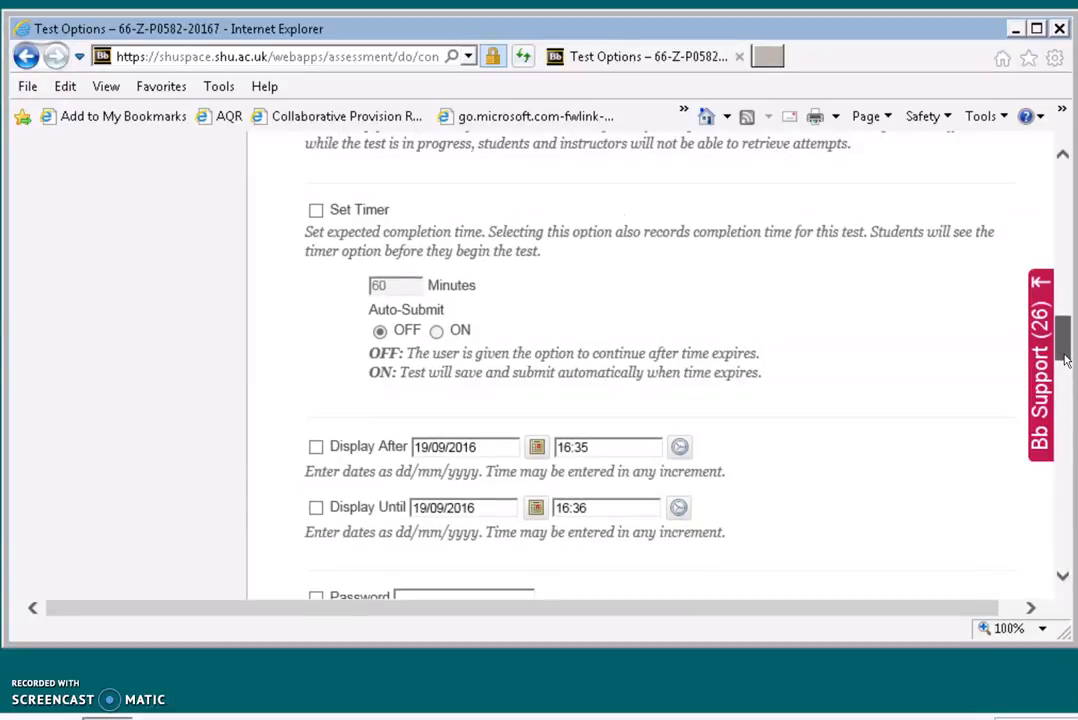
{"action": "scroll", "coordinate": [1060, 354], "scroll_direction": "down", "scroll_amount": 2}
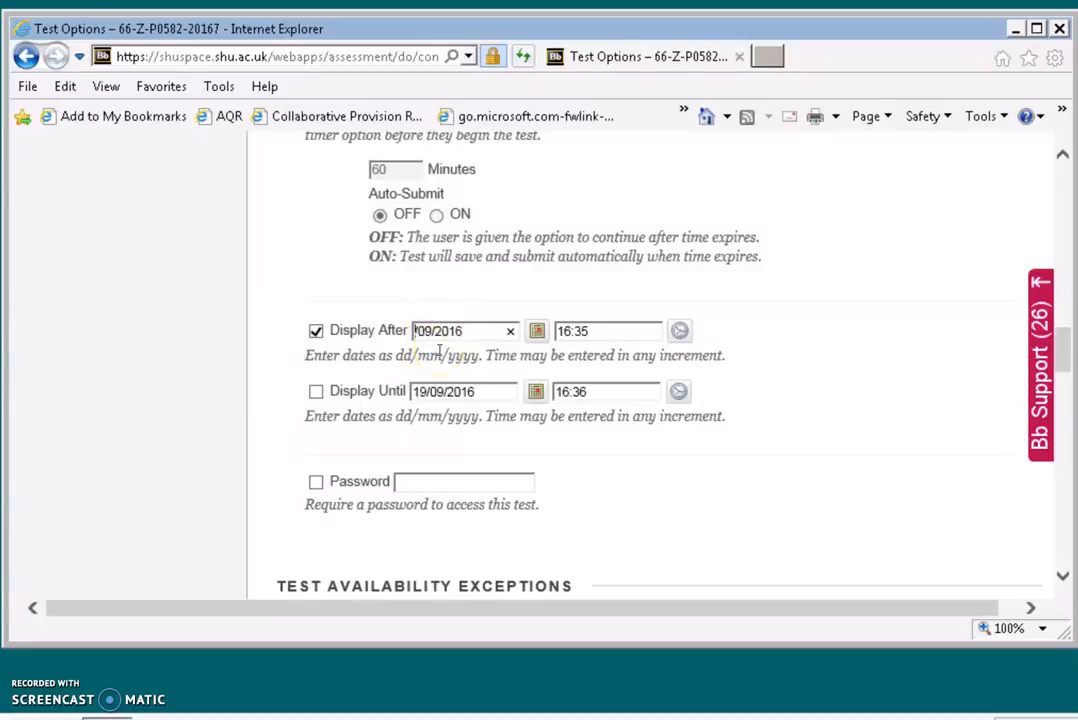
{"action": "left_click", "coordinate": [437, 337]}
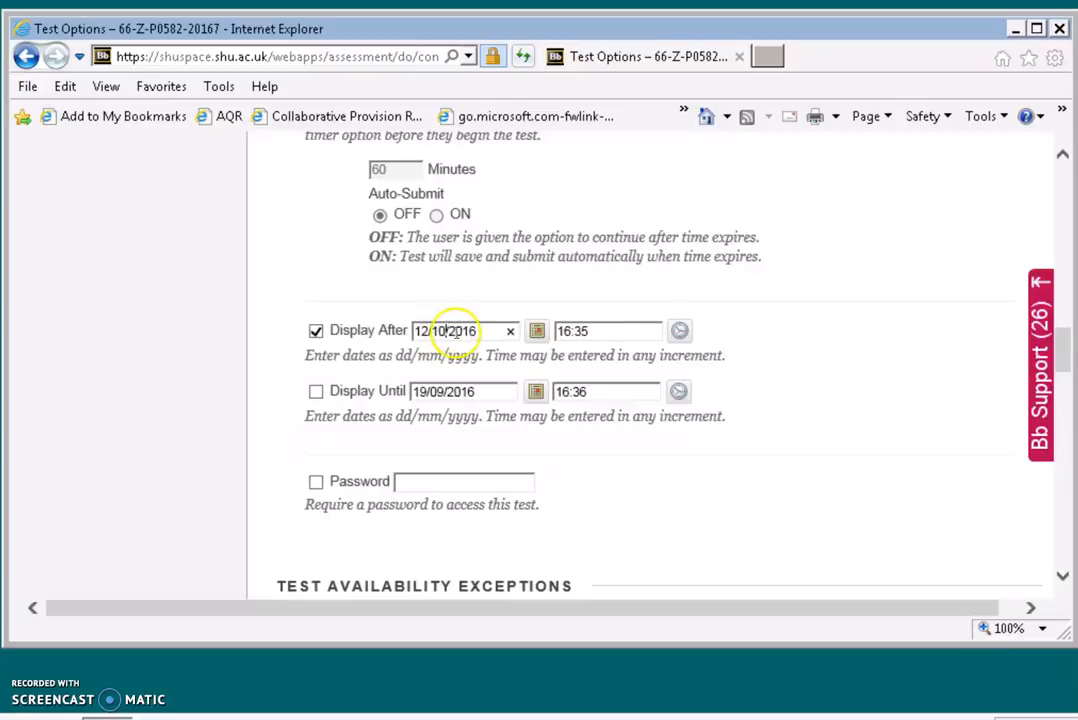
{"action": "left_click", "coordinate": [595, 331]}
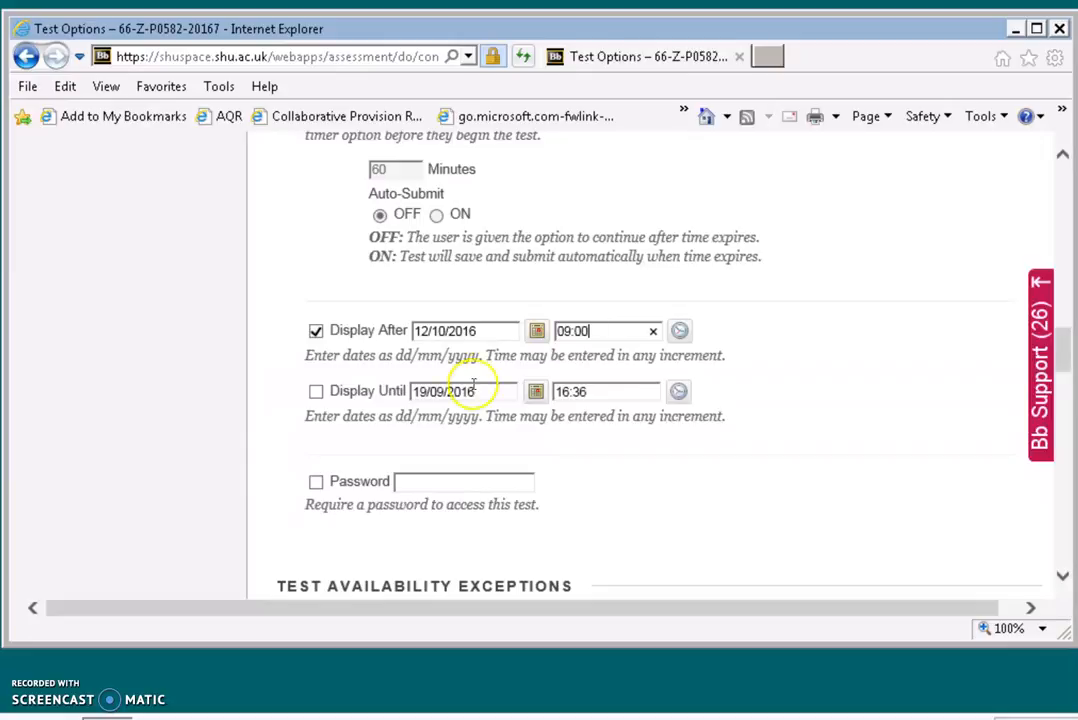
Step: Turn on Display Until and enter 12 October 2016 as the test's end date with a time of 17:00
{"action": "left_click", "coordinate": [315, 392]}
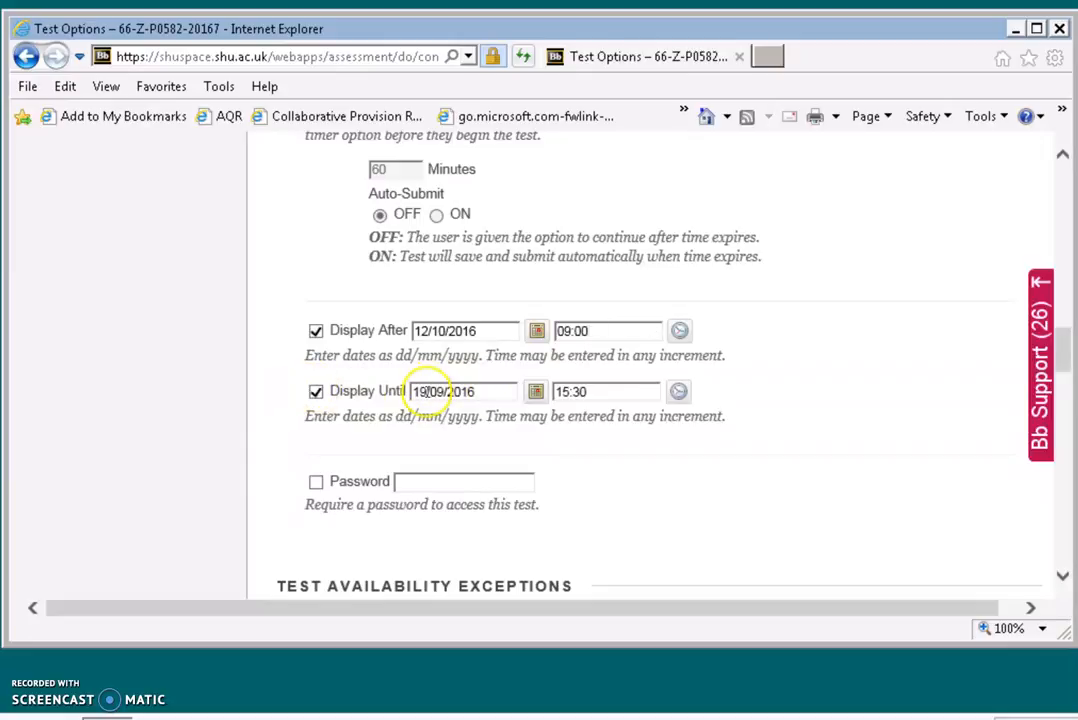
{"action": "left_click", "coordinate": [425, 391]}
{"action": "key", "text": "BackSpace"}
{"action": "key", "text": "BackSpace"}
{"action": "left_click", "coordinate": [441, 391]}
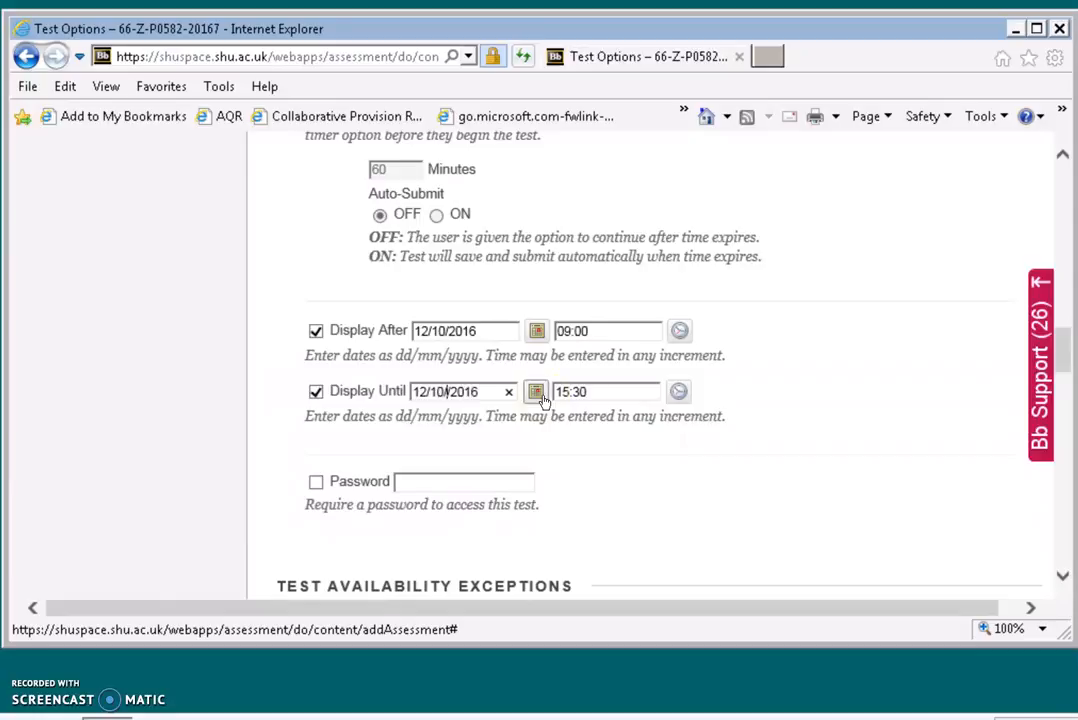
{"action": "left_click", "coordinate": [607, 391]}
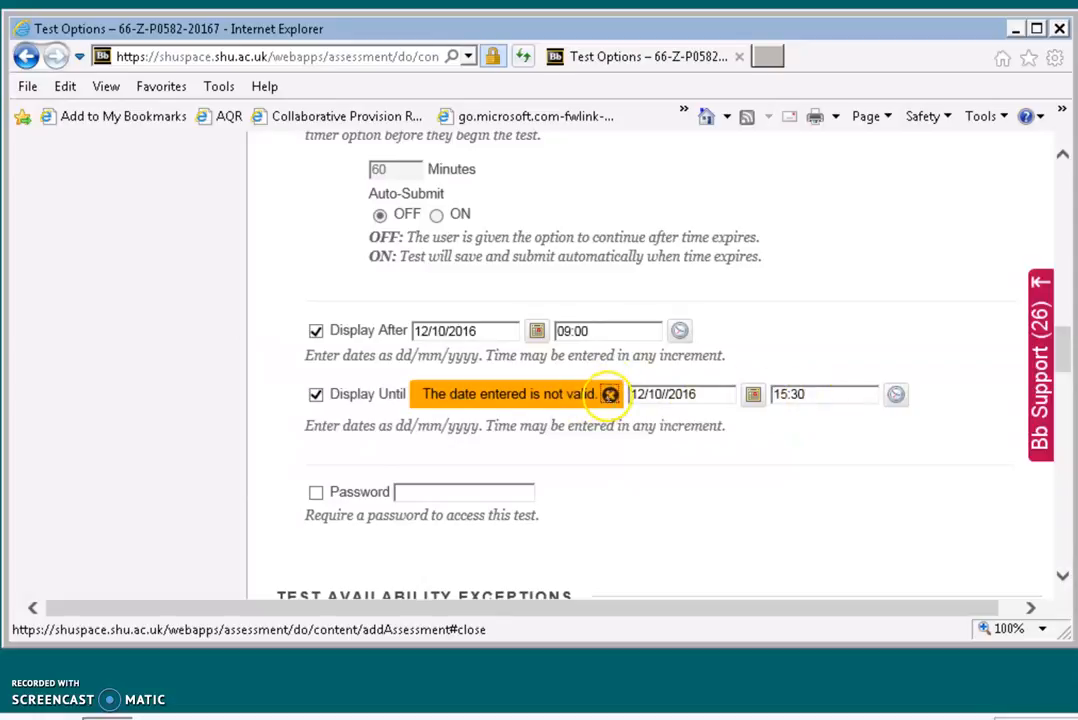
{"action": "left_click", "coordinate": [609, 395]}
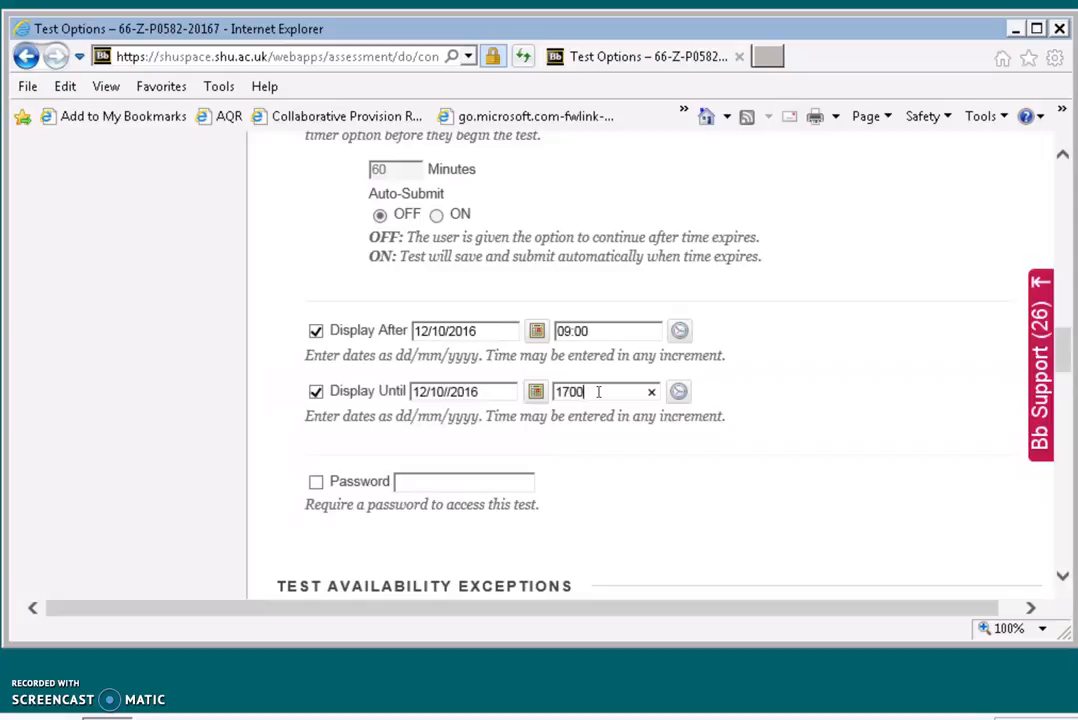
{"action": "left_click", "coordinate": [316, 486]}
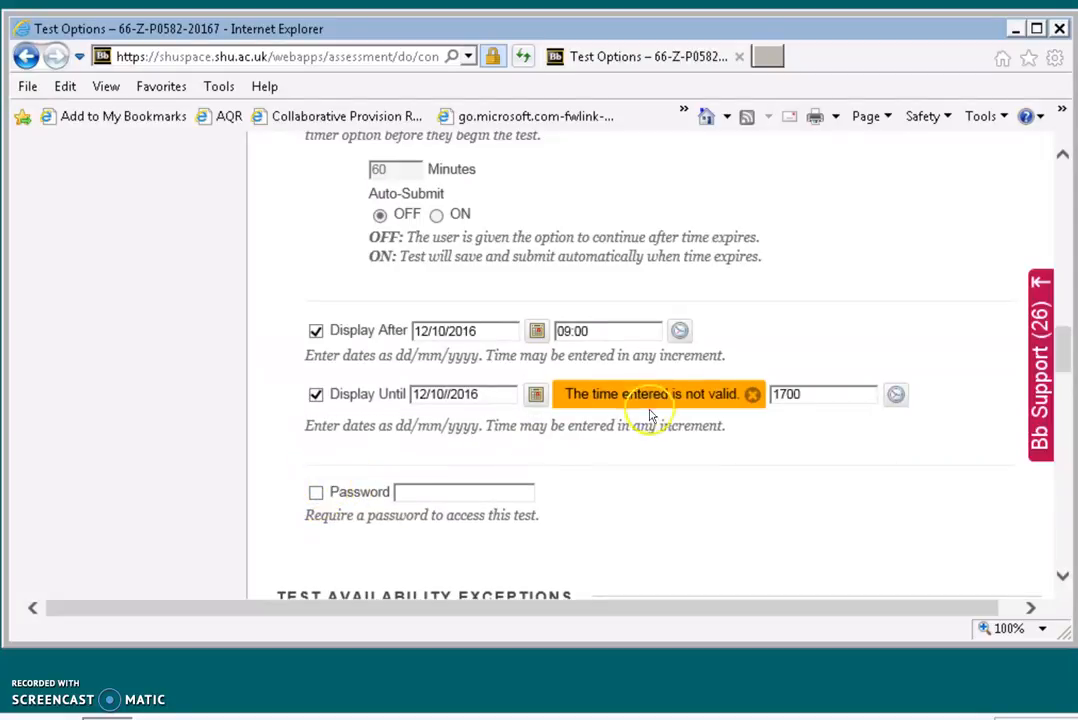
{"action": "left_click", "coordinate": [752, 395]}
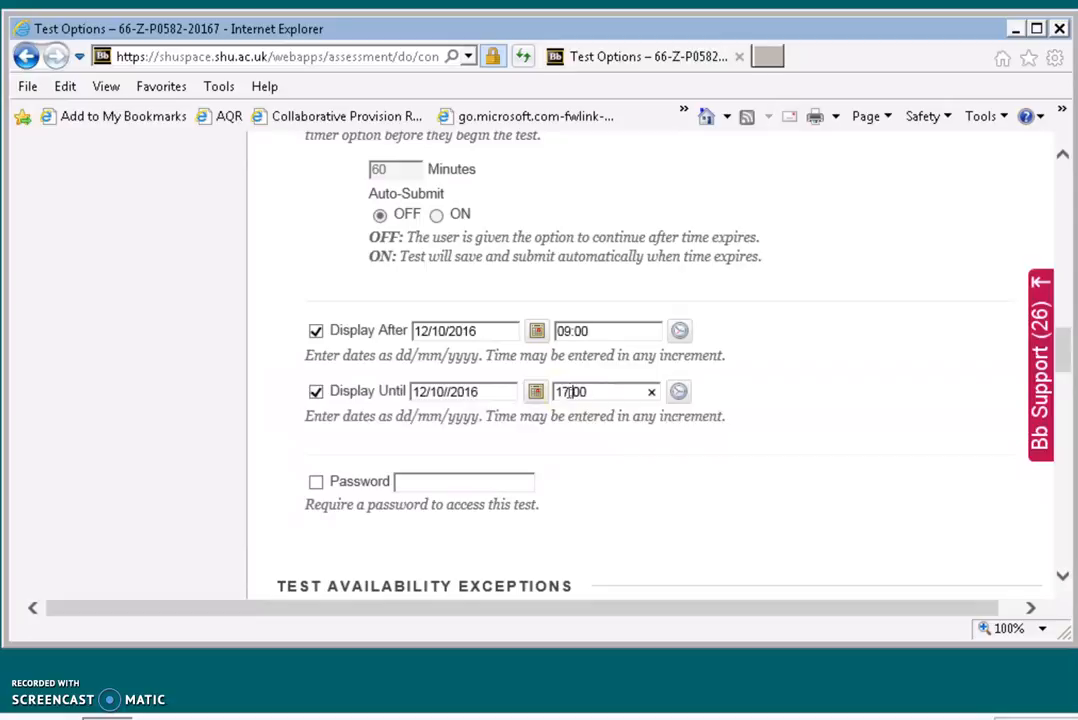
Step: Require a password to access the test and enter the test password
{"action": "left_click", "coordinate": [316, 482]}
{"action": "left_click", "coordinate": [411, 480]}
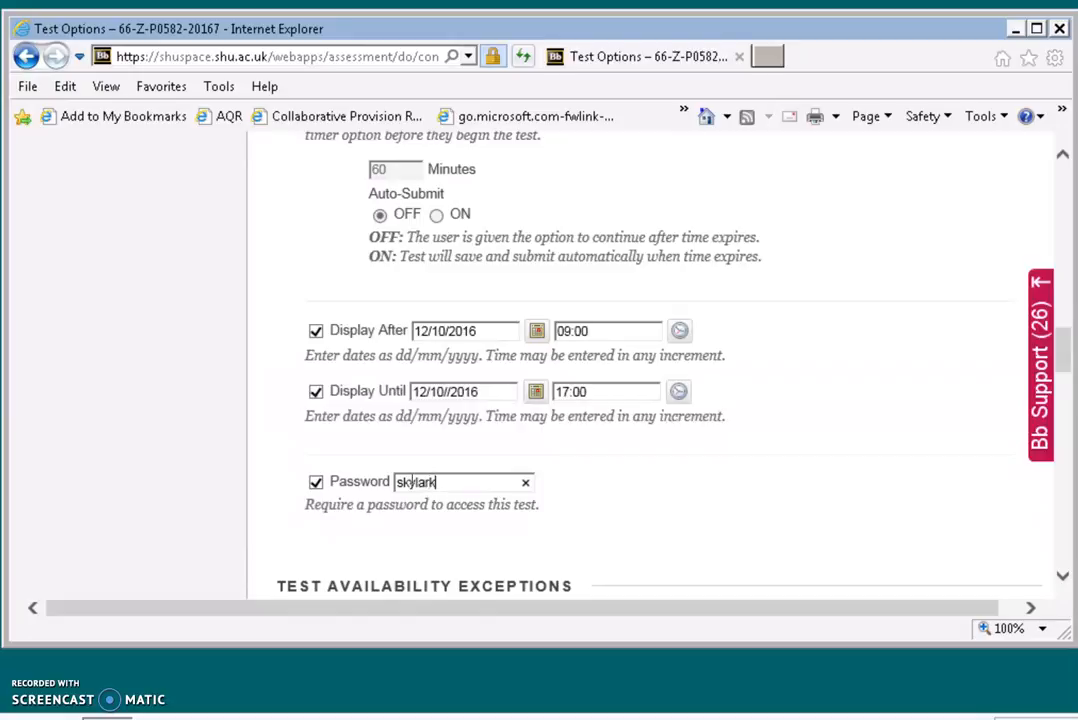
Step: Present the questions one at a time, randomize them for each test attempt and submit the test options
{"action": "left_click", "coordinate": [1062, 577]}
{"action": "left_click_drag", "start_coordinate": [1062, 578], "coordinate": [1065, 580]}
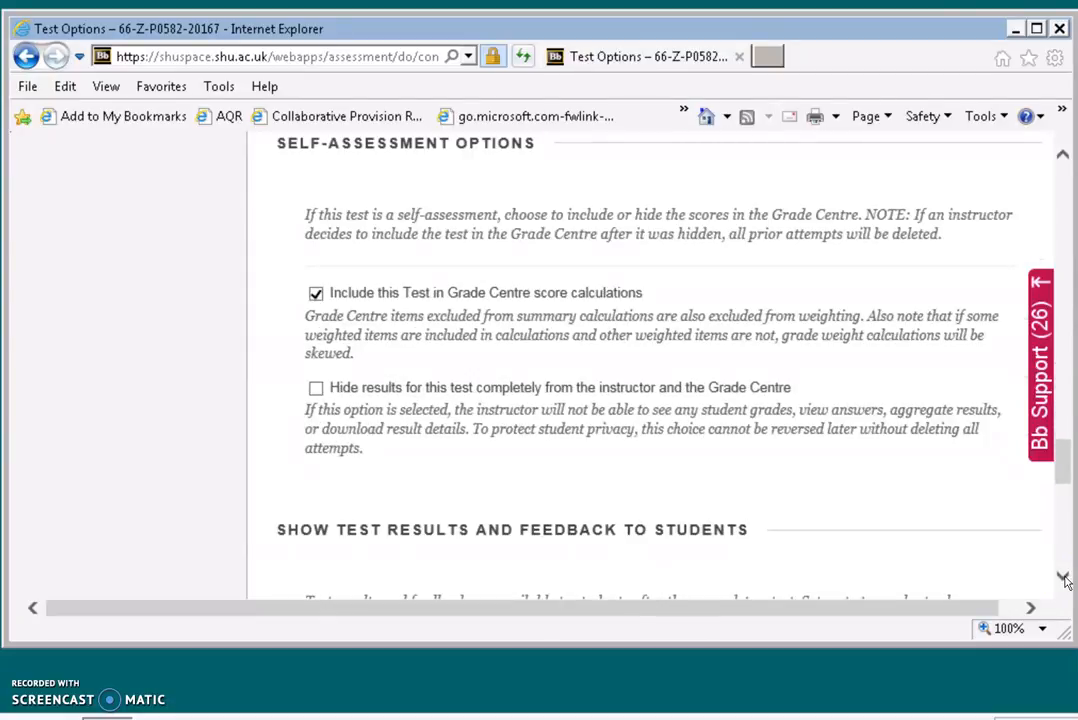
{"action": "left_click_drag", "start_coordinate": [1065, 582], "coordinate": [1065, 580]}
{"action": "scroll", "coordinate": [698, 538], "scroll_direction": "down", "scroll_amount": 1}
{"action": "scroll", "coordinate": [650, 490], "scroll_direction": "up", "scroll_amount": 1}
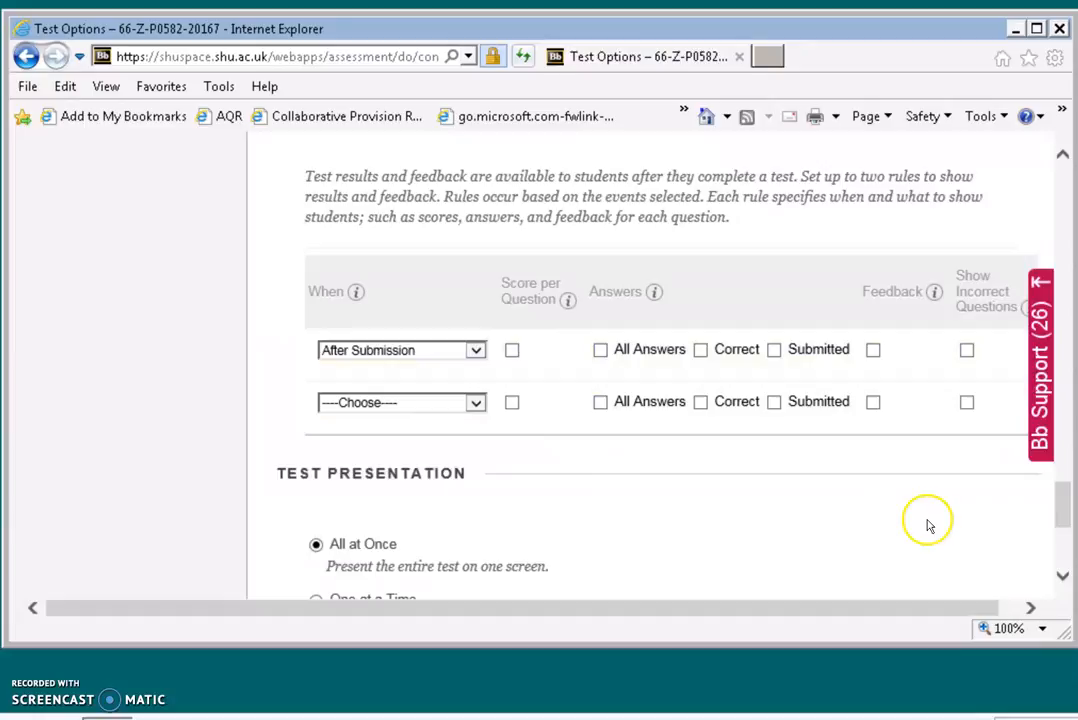
{"action": "mouse_move", "coordinate": [1065, 525]}
{"action": "left_mouse_down"}
{"action": "mouse_move", "coordinate": [1062, 515]}
{"action": "mouse_move", "coordinate": [1061, 549]}
{"action": "left_mouse_up"}
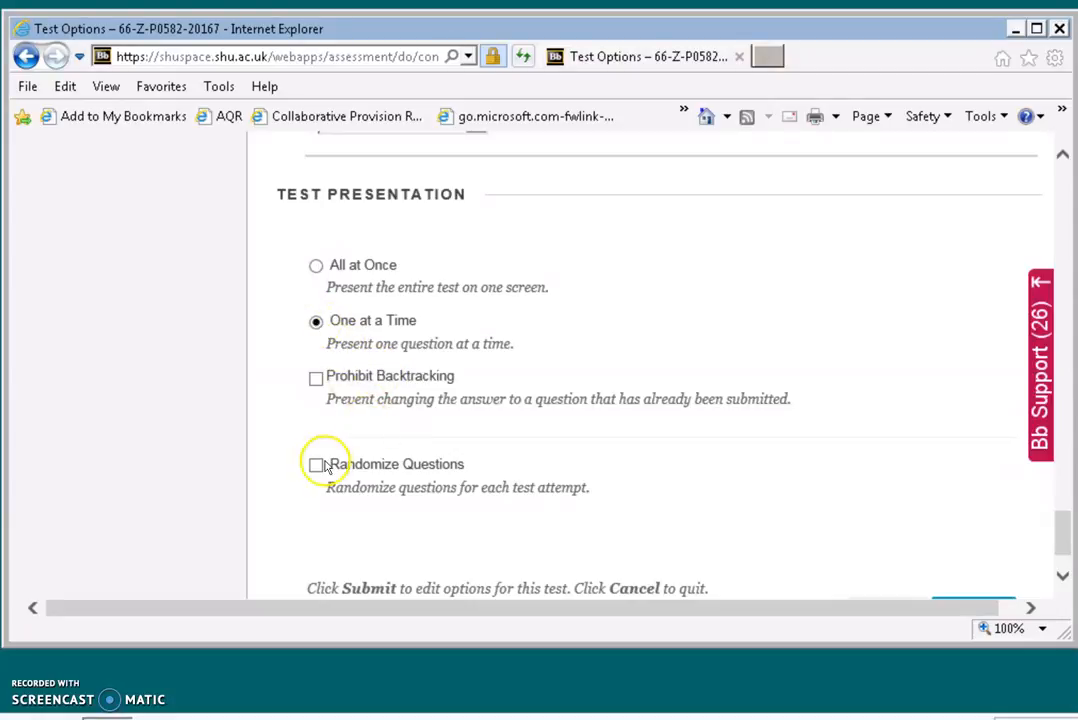
{"action": "left_click", "coordinate": [1062, 576]}
{"action": "left_click", "coordinate": [985, 548]}
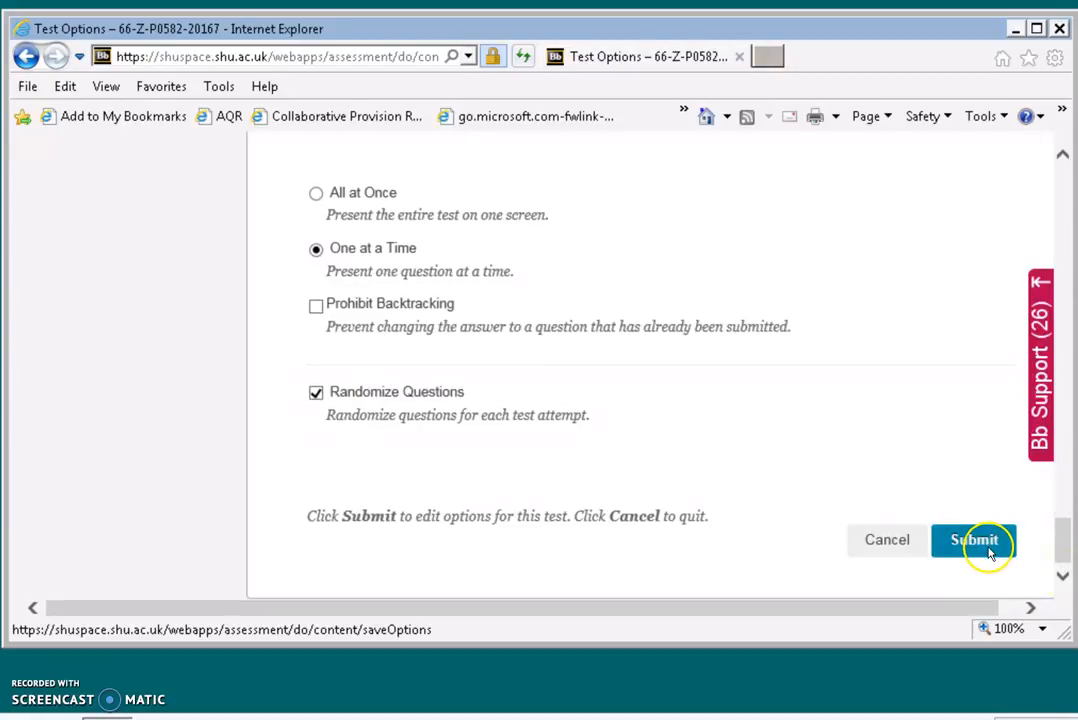
Step: Correct the Display Until date to 12/10/2016 and resubmit the test options
{"action": "left_click", "coordinate": [757, 283]}
{"action": "left_click", "coordinate": [676, 238]}
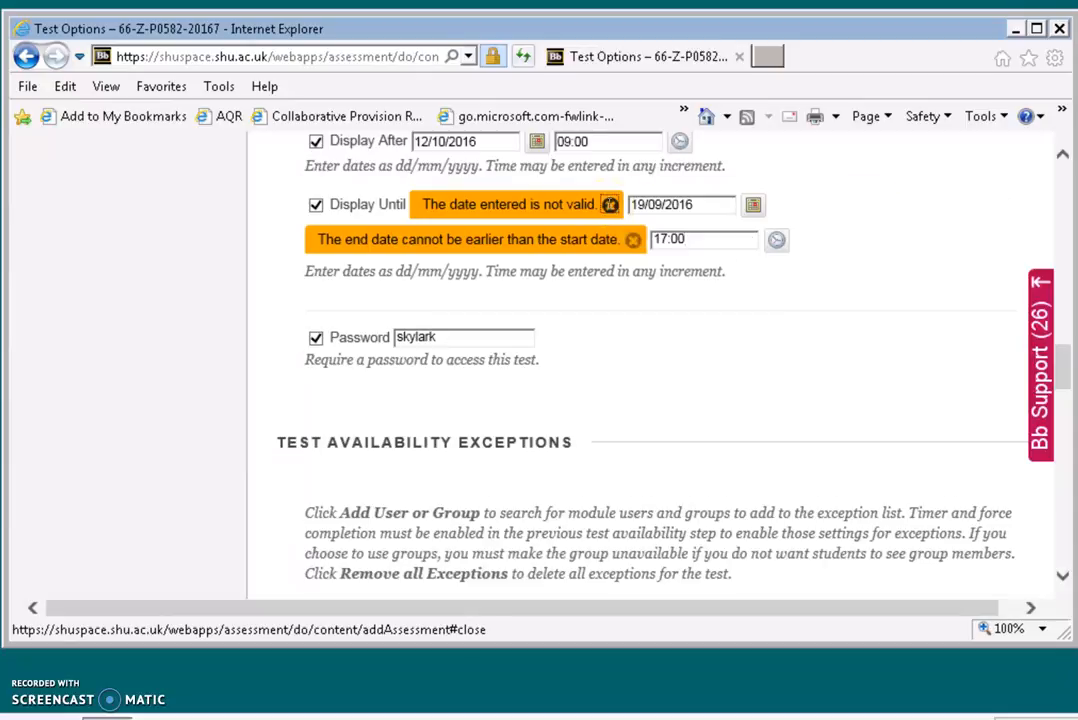
{"action": "left_click", "coordinate": [610, 206]}
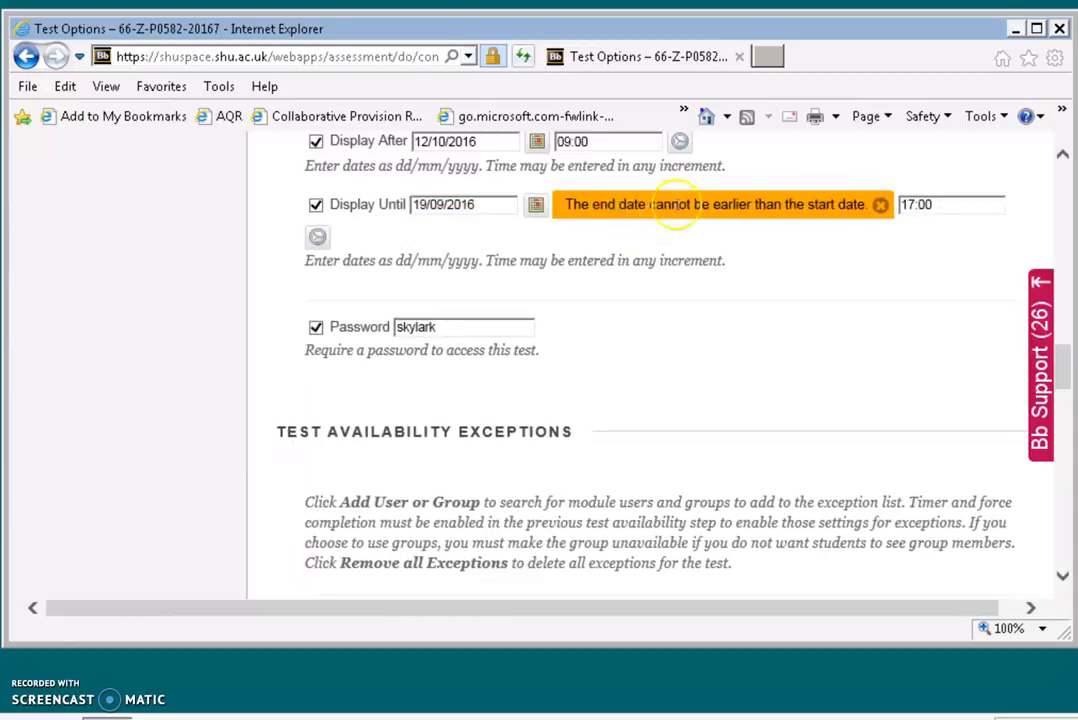
{"action": "left_click", "coordinate": [424, 204]}
{"action": "key", "text": "BackSpace"}
{"action": "left_click", "coordinate": [444, 207]}
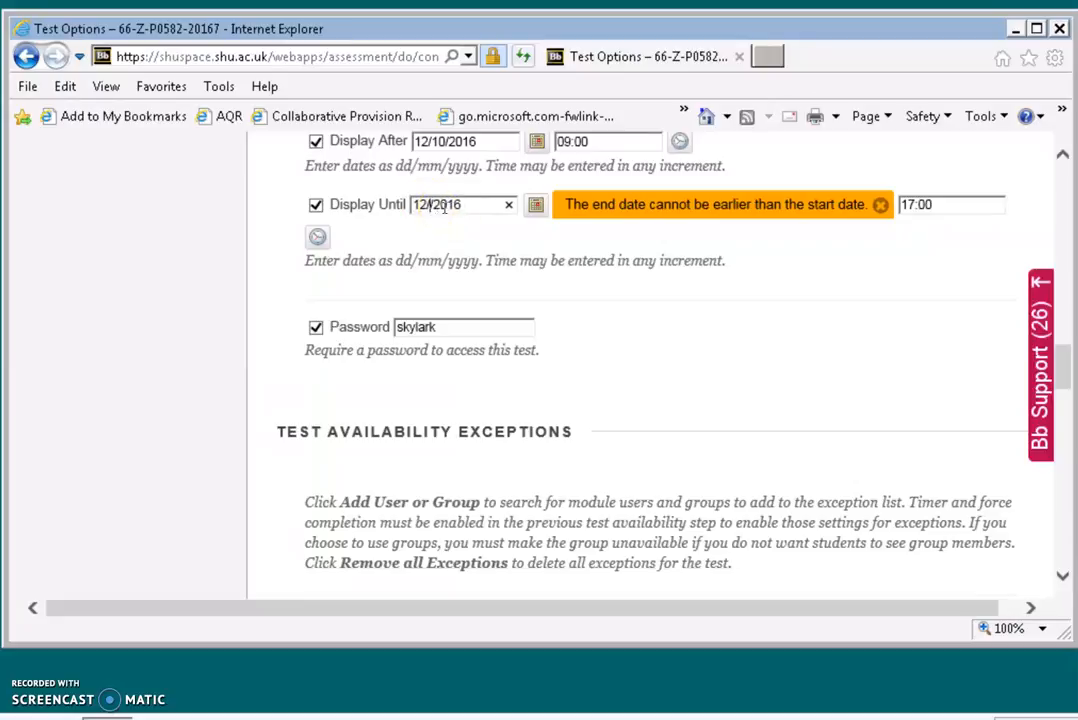
{"action": "left_click", "coordinate": [843, 268]}
{"action": "scroll", "coordinate": [843, 268], "scroll_direction": "up", "scroll_amount": 1}
{"action": "left_click_drag", "start_coordinate": [1070, 323], "coordinate": [1058, 541]}
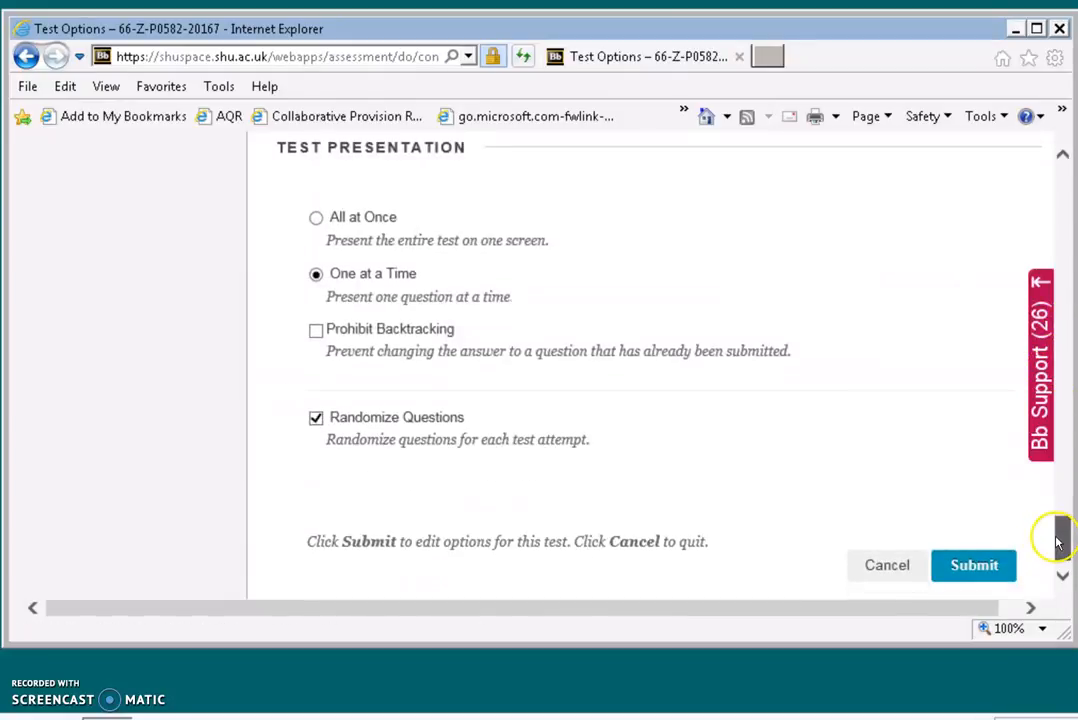
{"action": "left_click", "coordinate": [983, 567]}
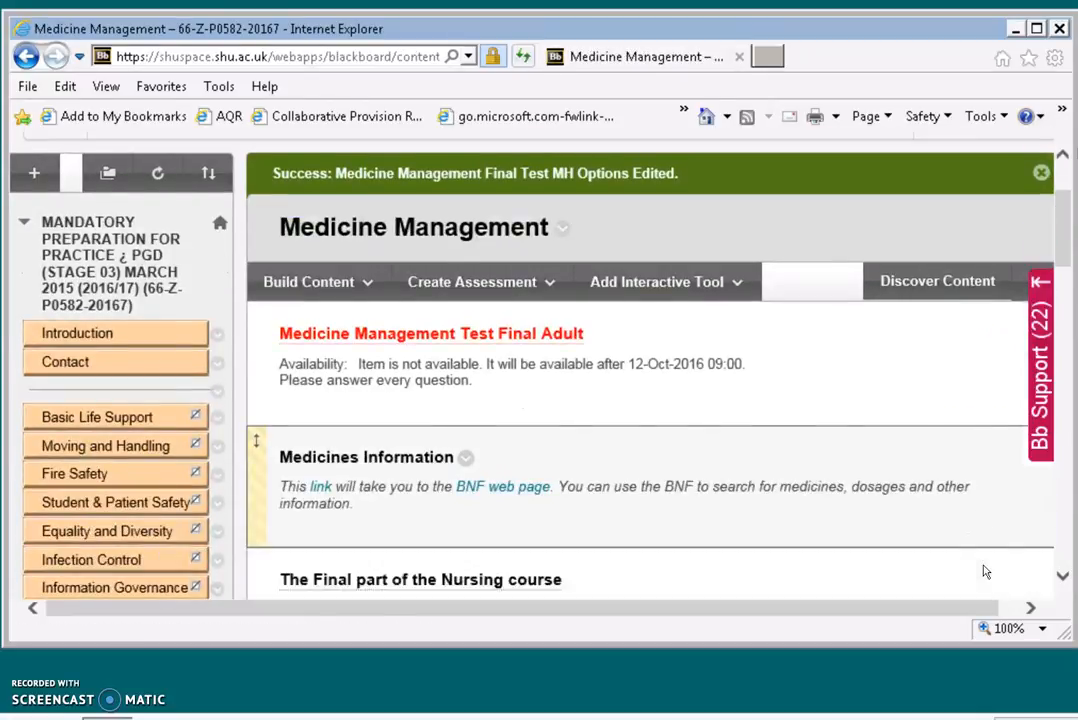
Step: Move Medicine Management Final Test MH up the content list to directly below Medicine Management Test Final Adult
{"action": "left_click_drag", "start_coordinate": [1060, 243], "coordinate": [1064, 560]}
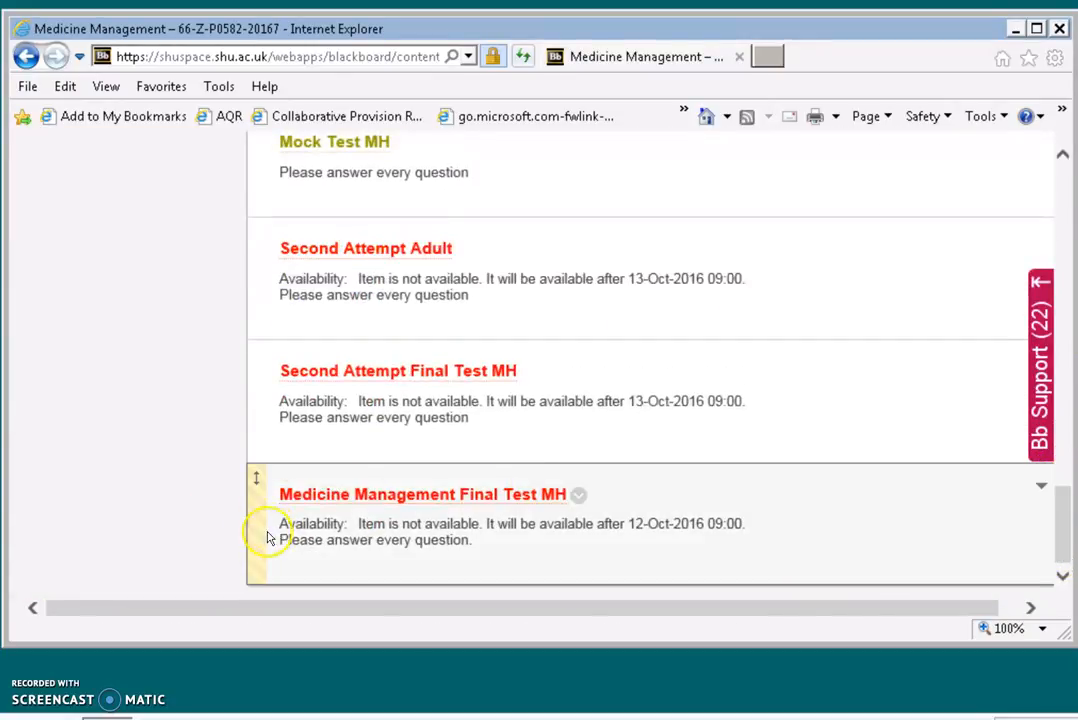
{"action": "left_click_drag", "start_coordinate": [252, 525], "coordinate": [635, 250]}
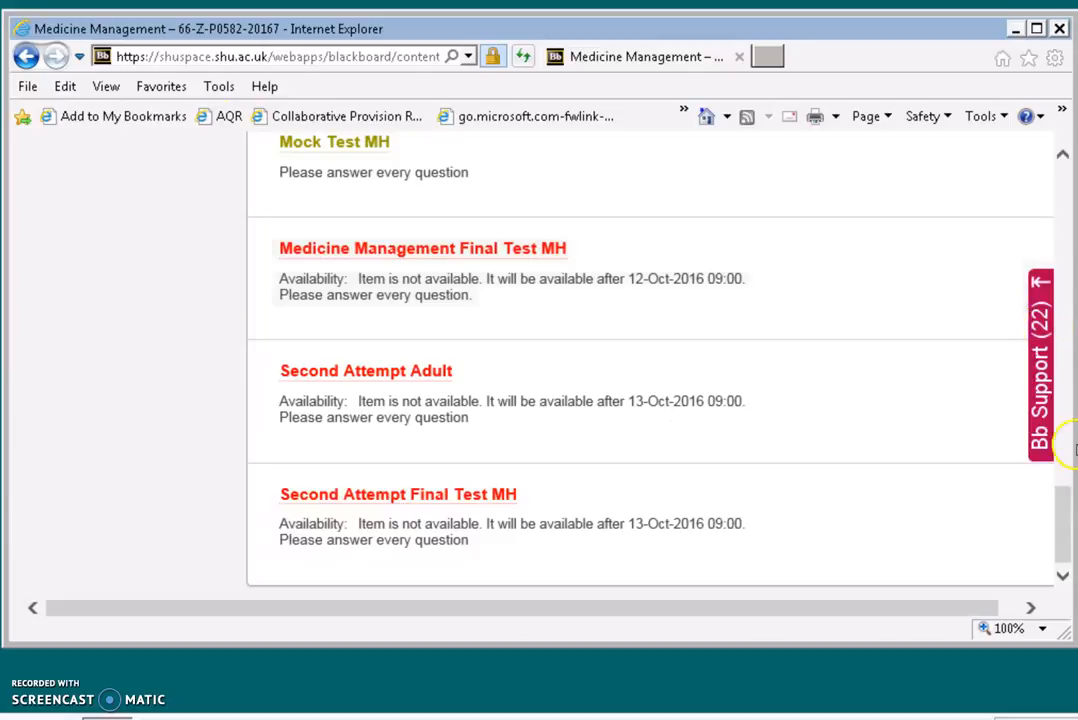
{"action": "left_click_drag", "start_coordinate": [1064, 525], "coordinate": [1061, 481]}
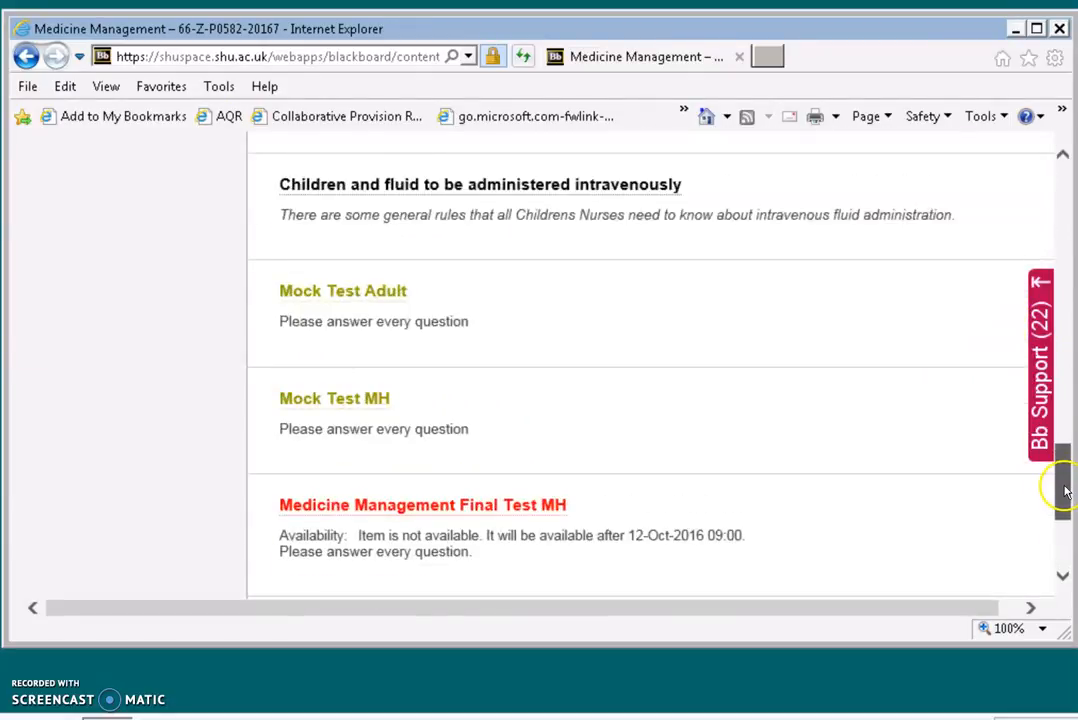
{"action": "left_click_drag", "start_coordinate": [254, 524], "coordinate": [264, 172]}
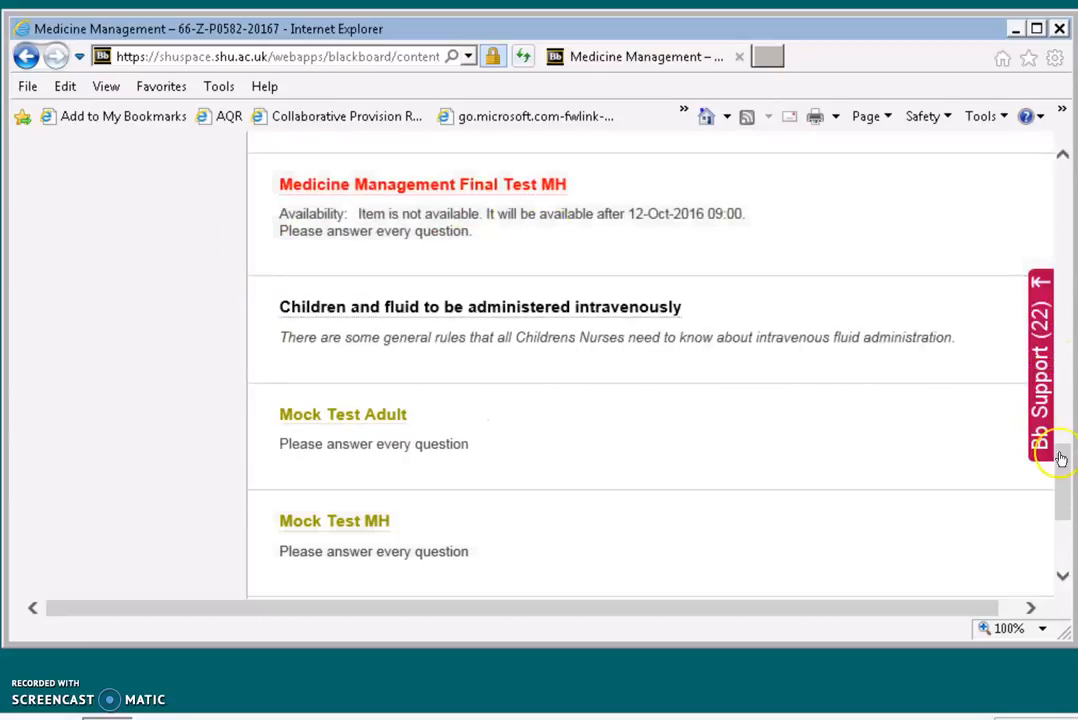
{"action": "left_click_drag", "start_coordinate": [1061, 500], "coordinate": [1067, 427]}
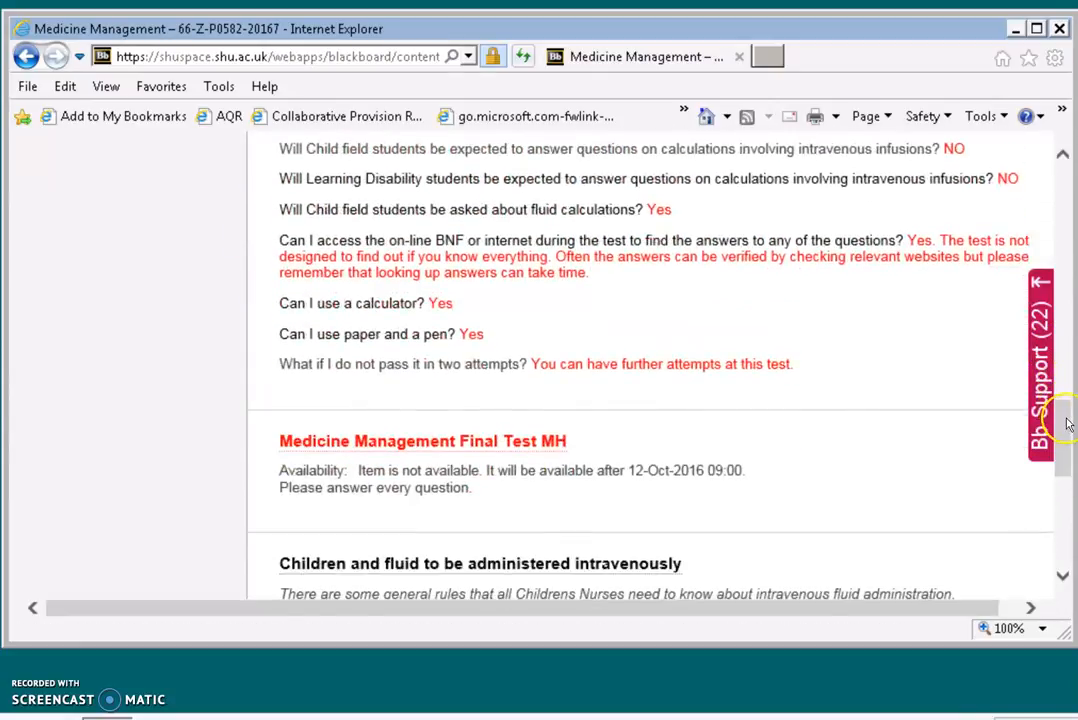
{"action": "left_click_drag", "start_coordinate": [257, 481], "coordinate": [280, 145]}
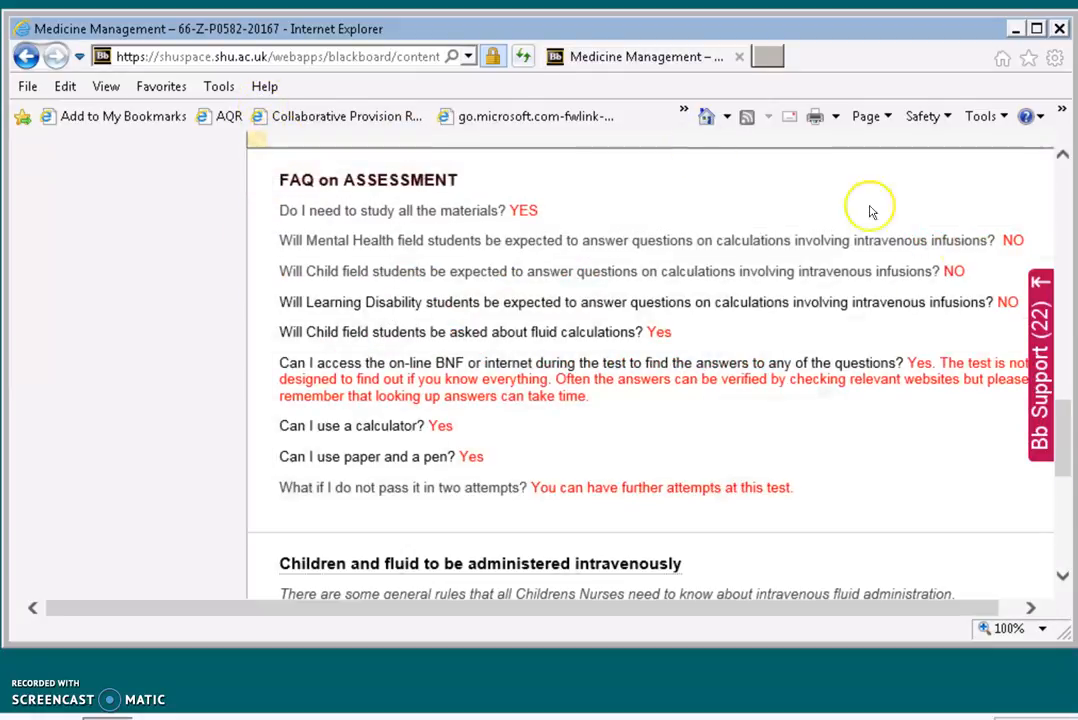
{"action": "left_click_drag", "start_coordinate": [1062, 428], "coordinate": [1070, 366]}
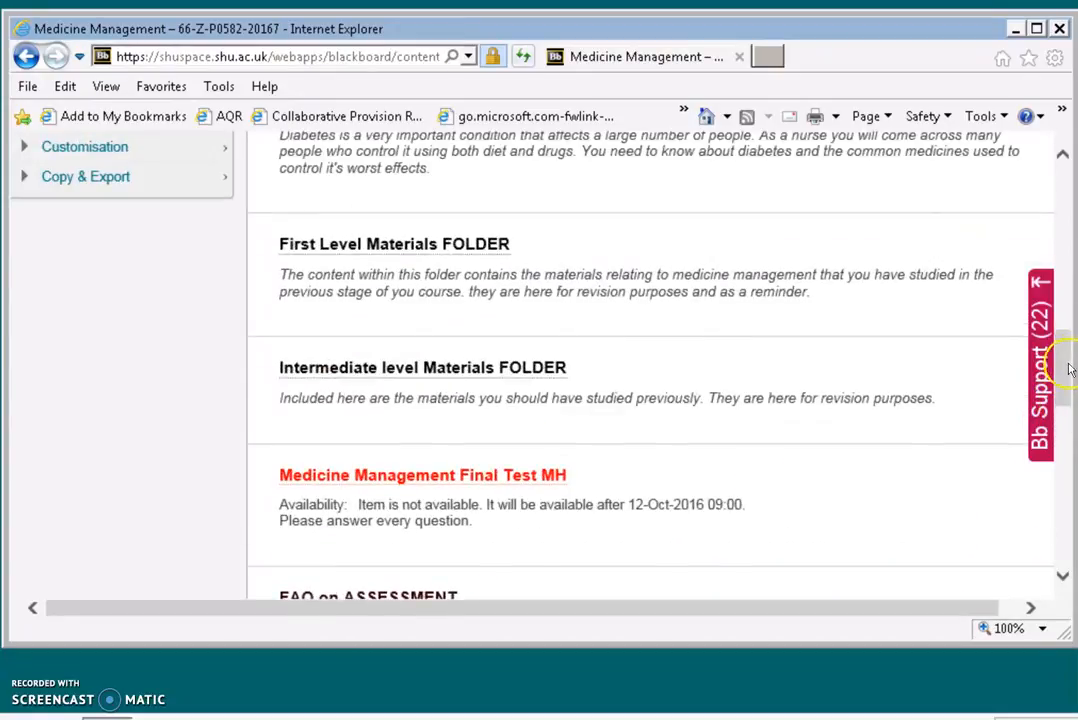
{"action": "left_click_drag", "start_coordinate": [264, 513], "coordinate": [373, 113]}
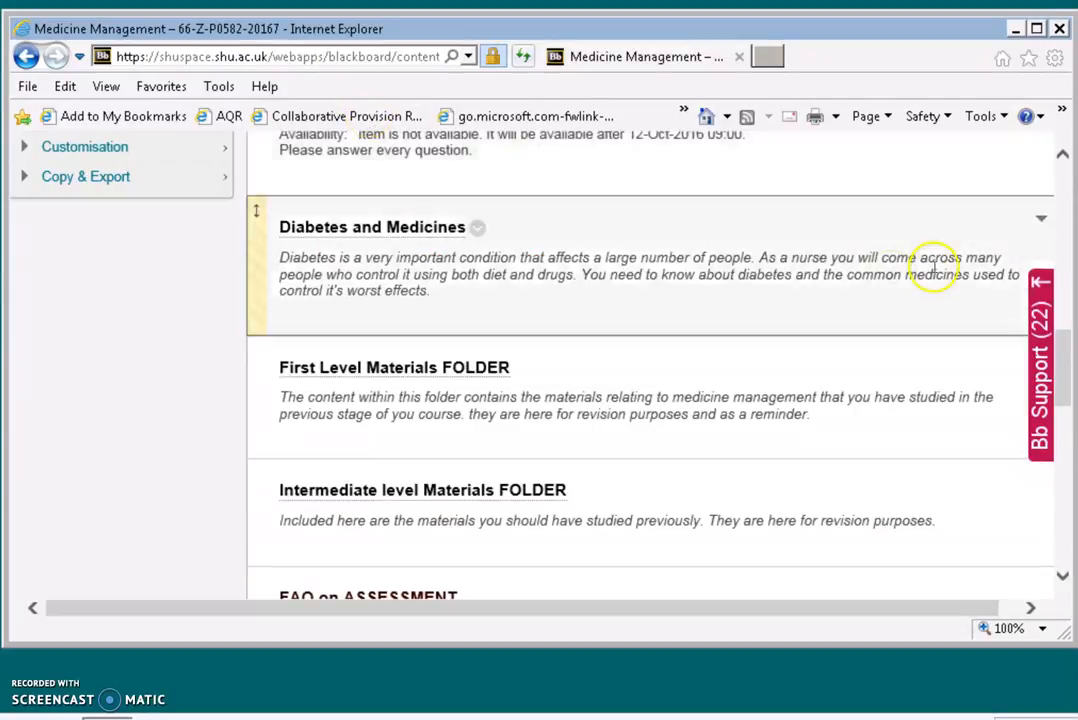
{"action": "left_click_drag", "start_coordinate": [1064, 361], "coordinate": [1061, 292]}
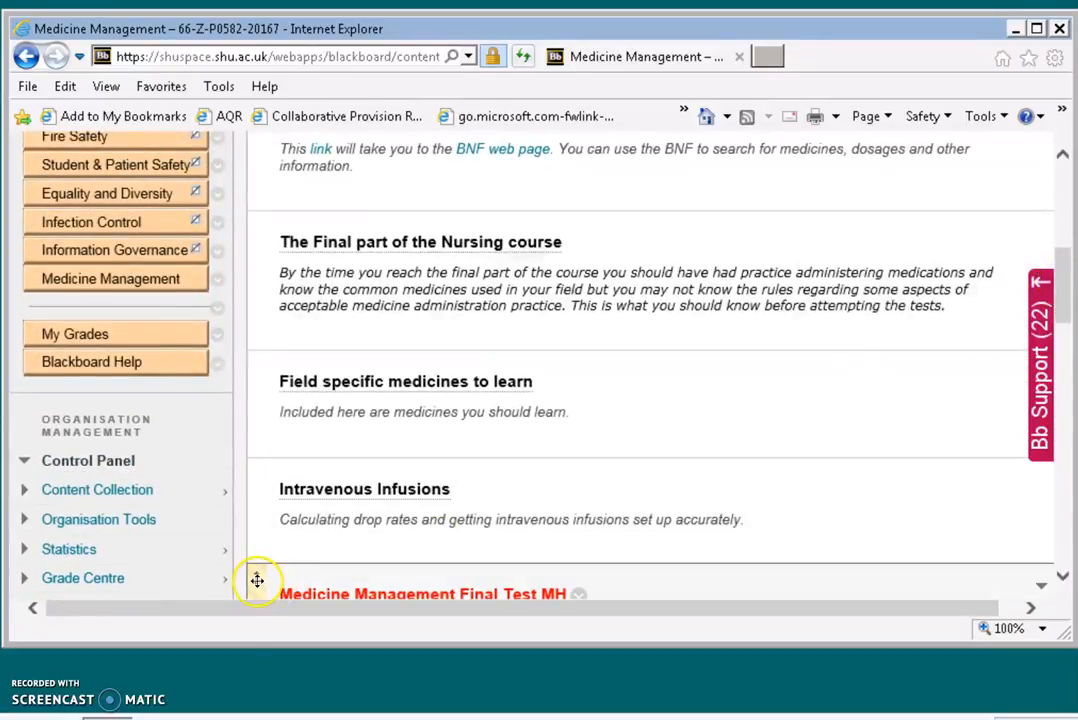
{"action": "left_click_drag", "start_coordinate": [260, 583], "coordinate": [290, 147]}
{"action": "left_click_drag", "start_coordinate": [1071, 300], "coordinate": [1071, 168]}
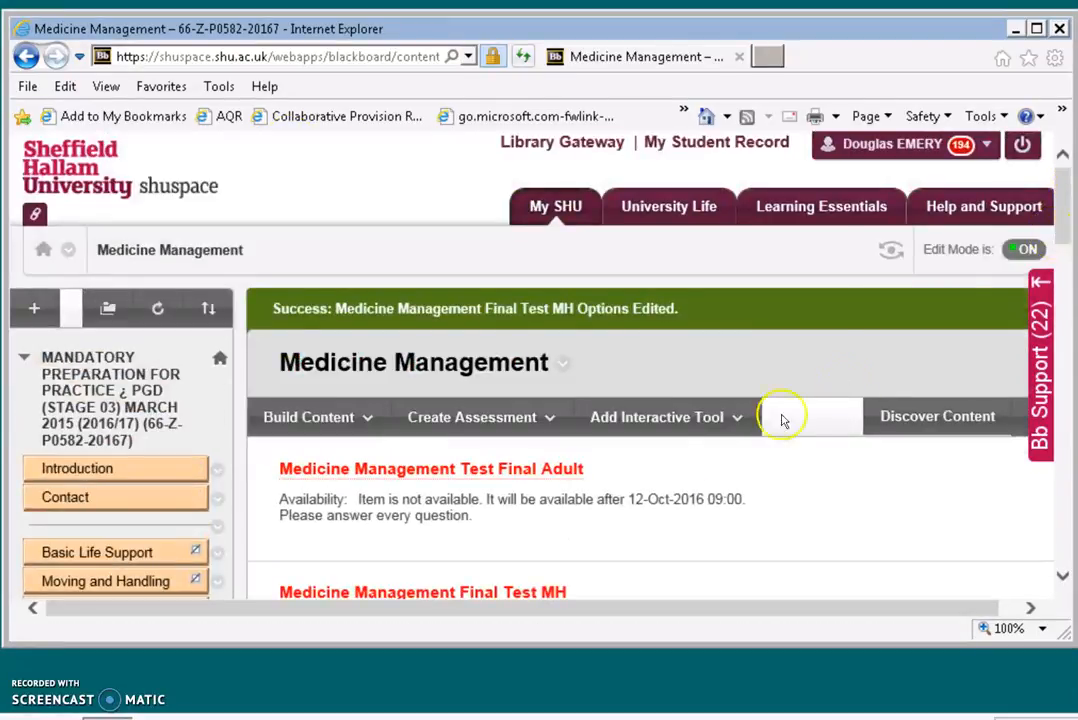
Step: Look through the order of the items in the Medicine Management content area
{"action": "left_click", "coordinate": [1062, 577]}
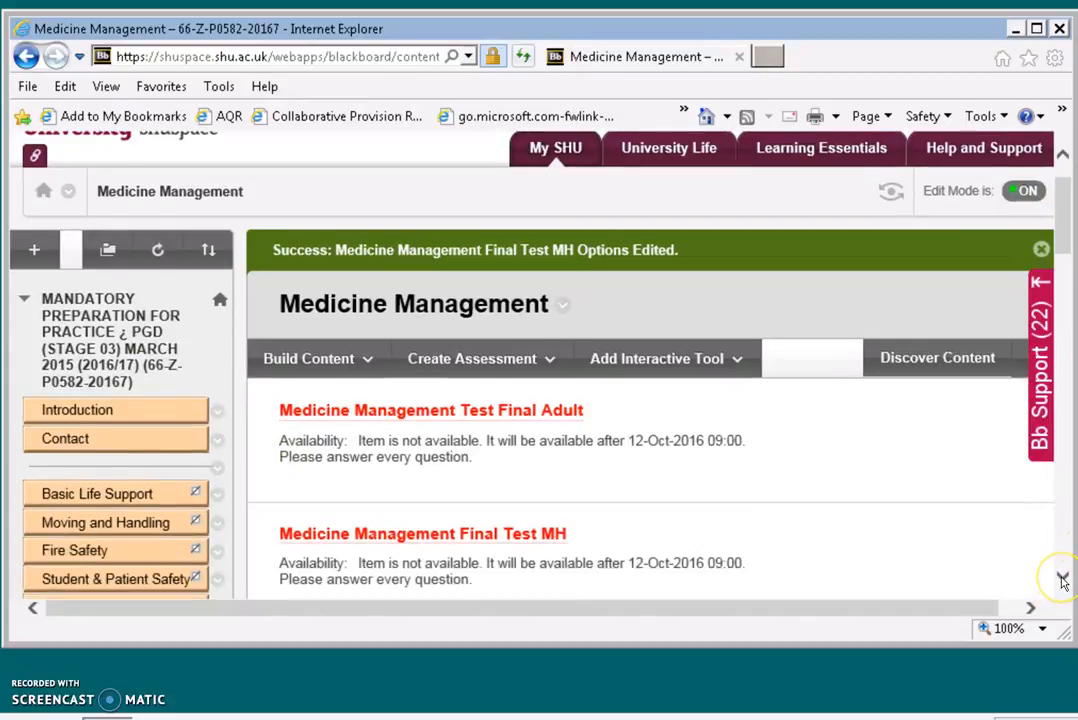
{"action": "left_click", "coordinate": [1062, 577]}
{"action": "left_click", "coordinate": [1062, 577]}
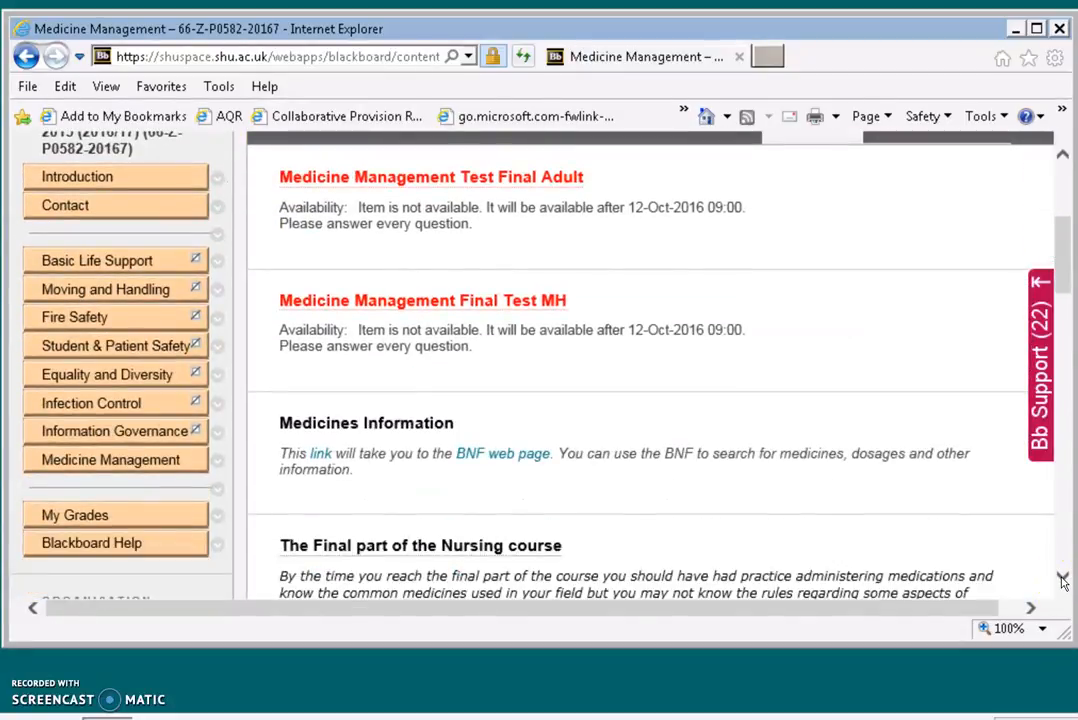
{"action": "left_click", "coordinate": [1062, 579]}
{"action": "left_click", "coordinate": [1062, 579]}
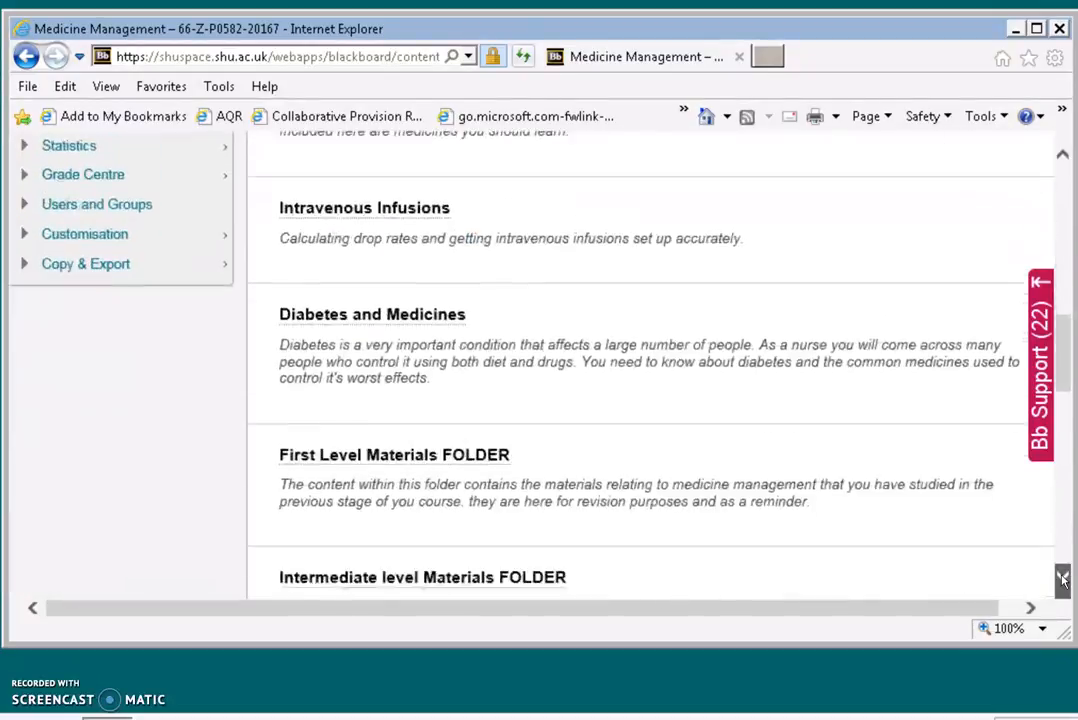
{"action": "left_click", "coordinate": [1062, 579]}
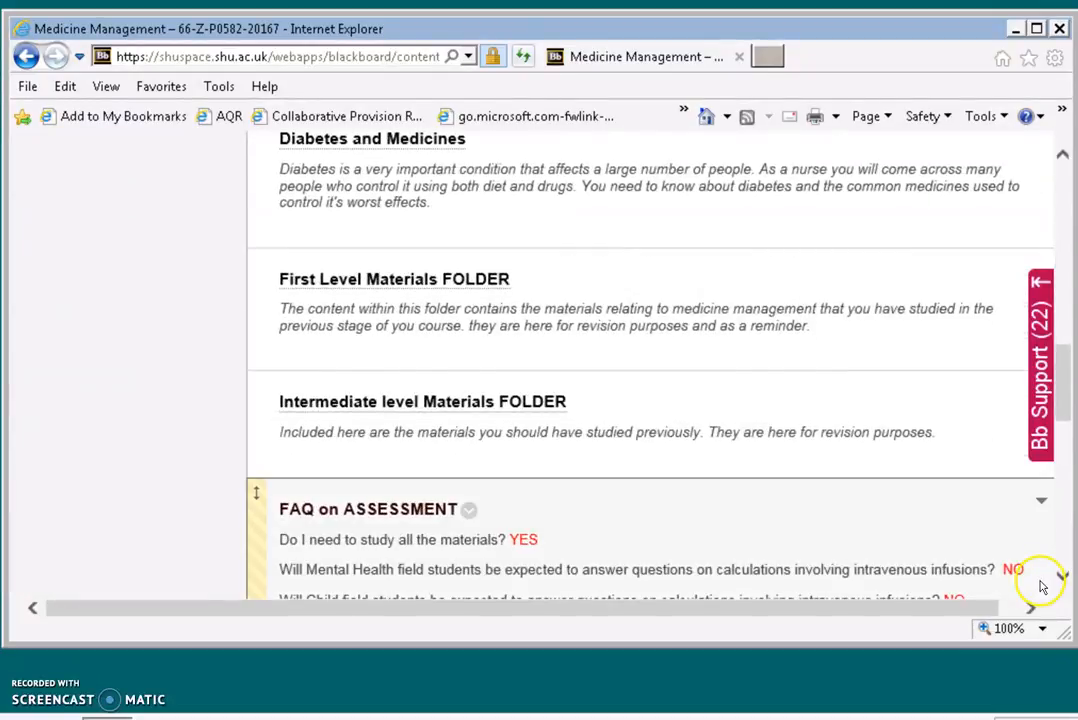